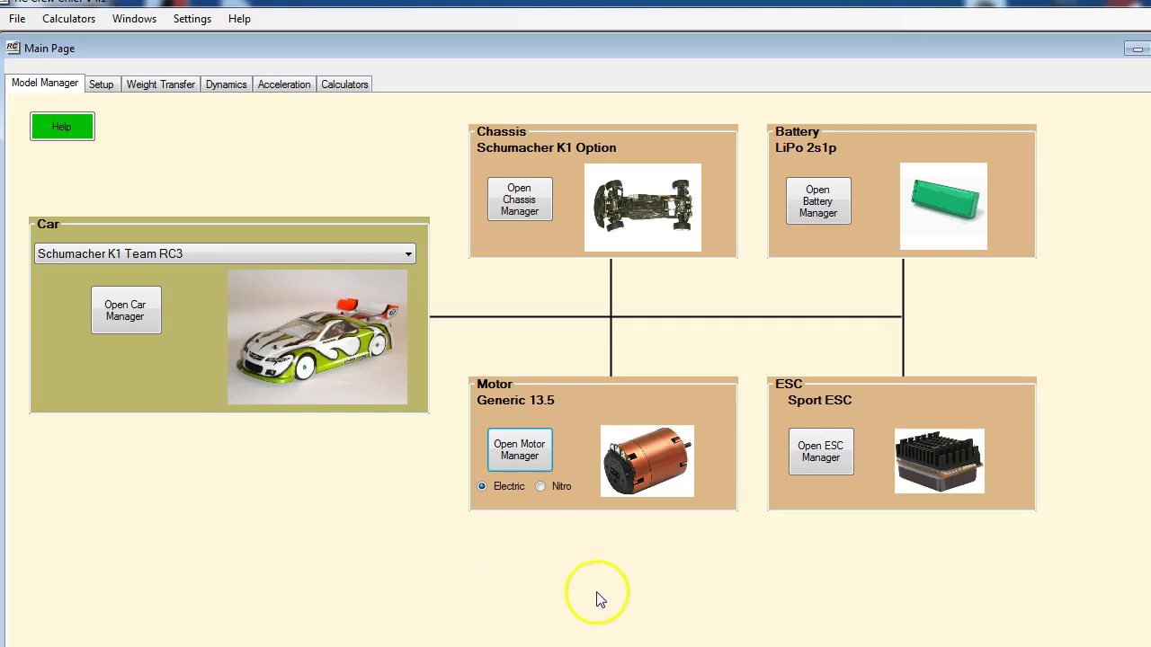
Step: Open the Motor Manager for the Generic 13.5 motor and move its window to the top-left
click(523, 456)
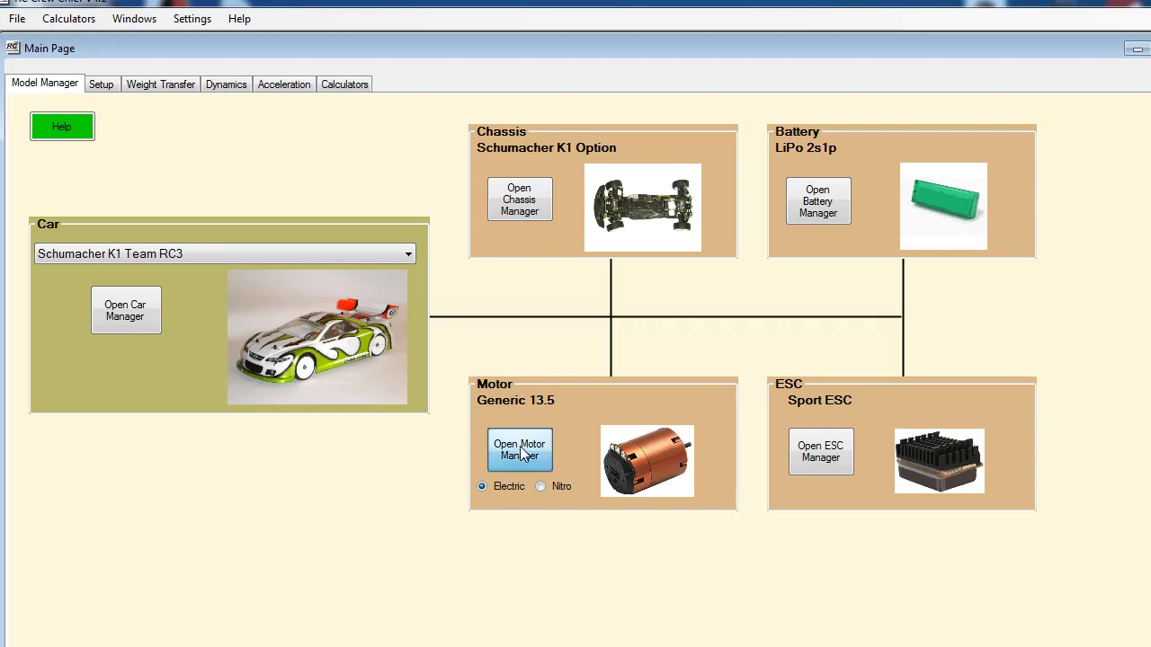
mouse_move(553, 140)
mouse_down()
mouse_move(547, 149)
mouse_move(507, 38)
mouse_up()
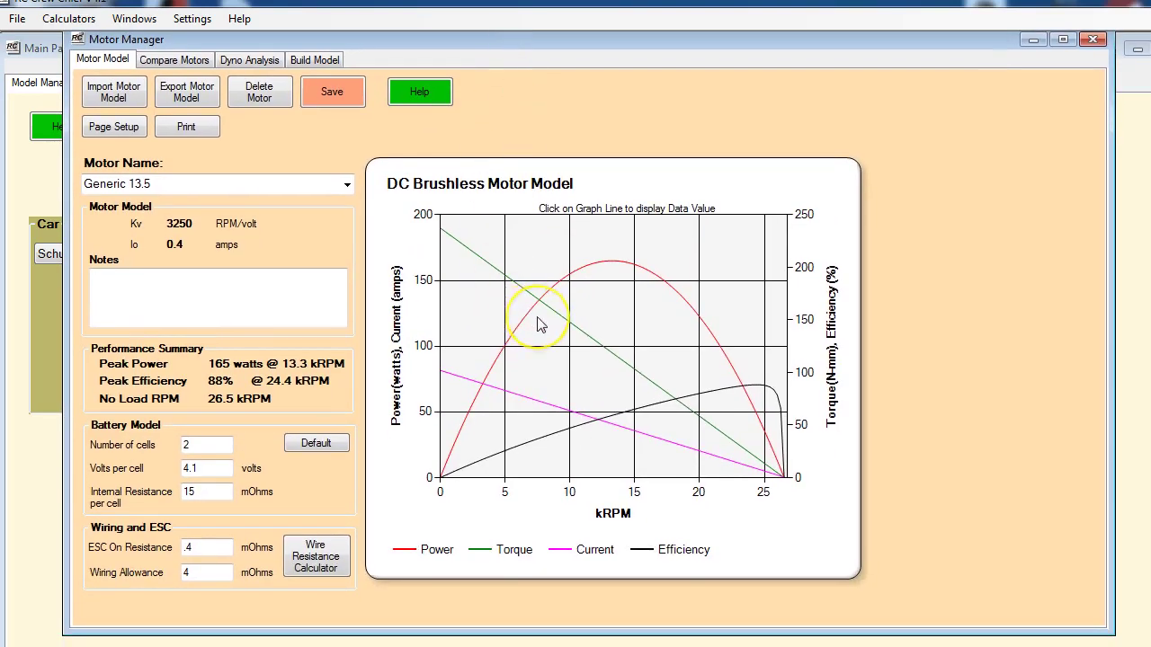
Step: Switch to the Dyno Analysis tab, keeping MD2 Dyno as the dyno file type
click(246, 60)
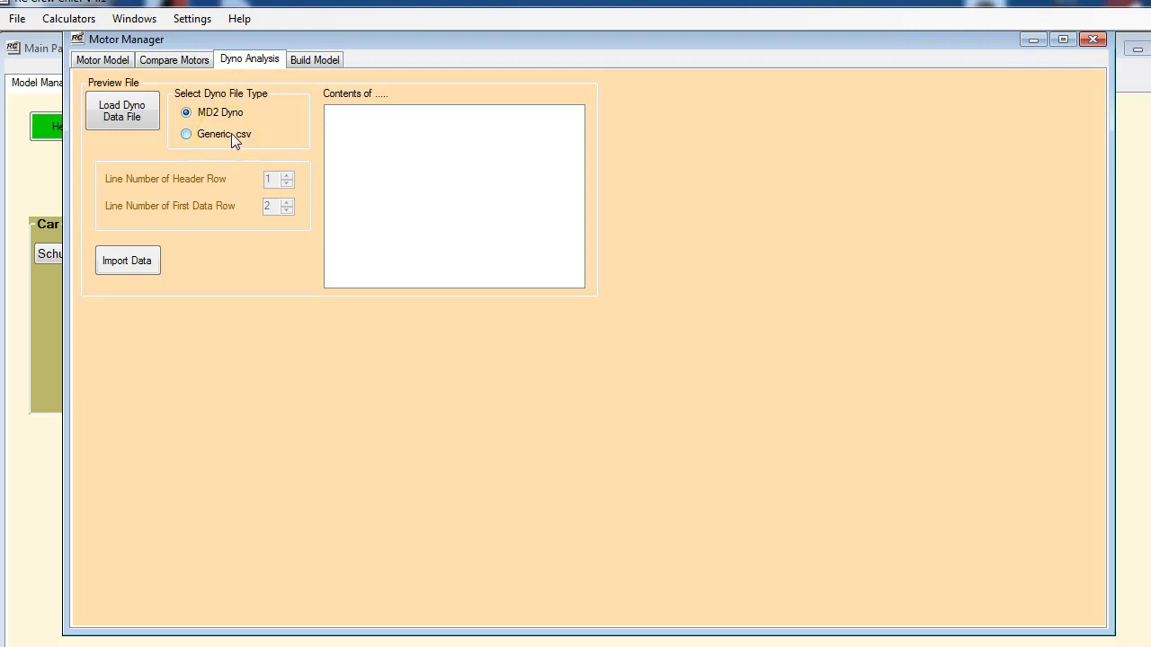
click(231, 135)
Step: Preview Tekin G2 13.5T 10deg 1Batt.csv from the Tekin Gen2 13.5 folder
click(122, 111)
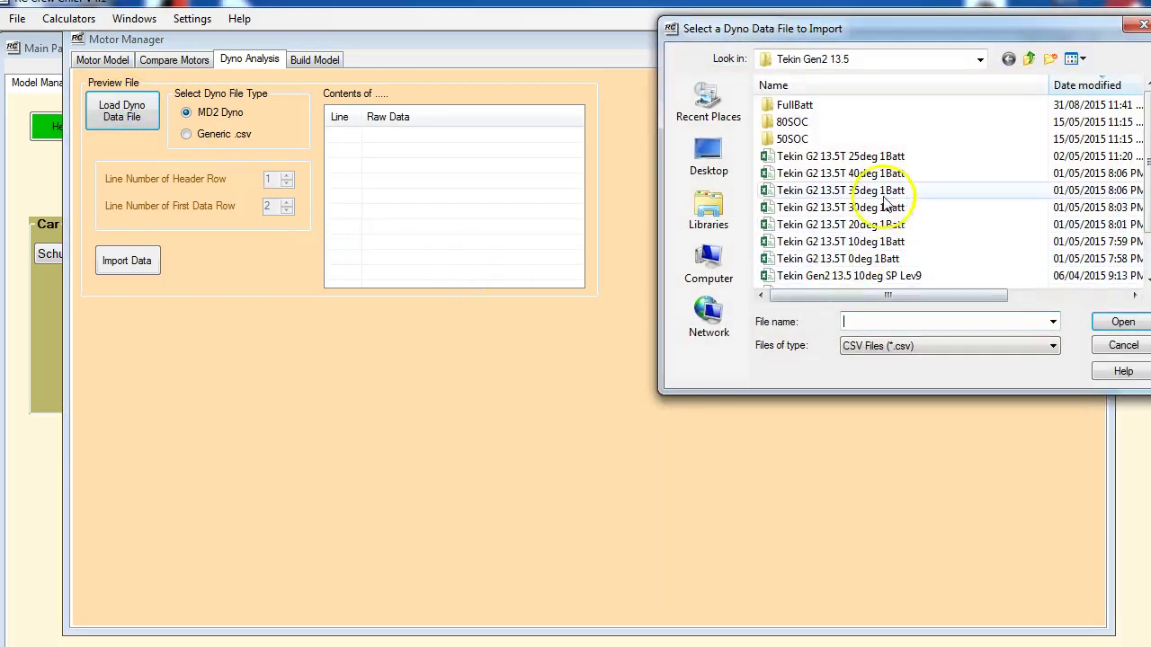
mouse_move(933, 34)
mouse_down()
mouse_move(947, 18)
mouse_move(888, 34)
mouse_up()
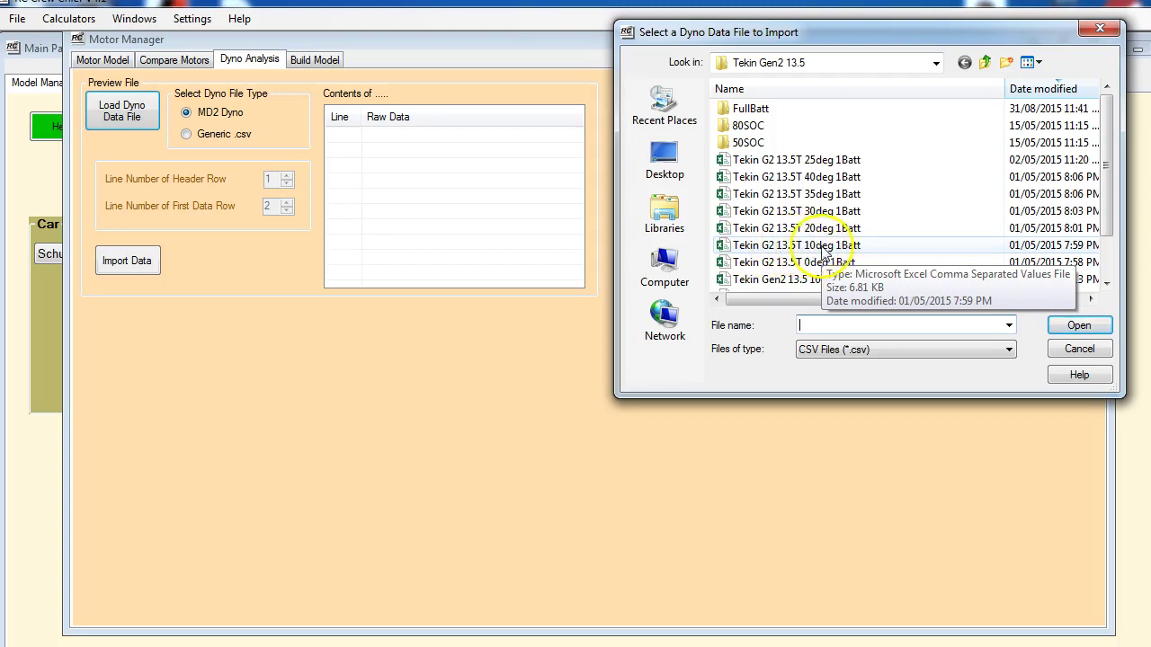
click(828, 245)
right_click(821, 241)
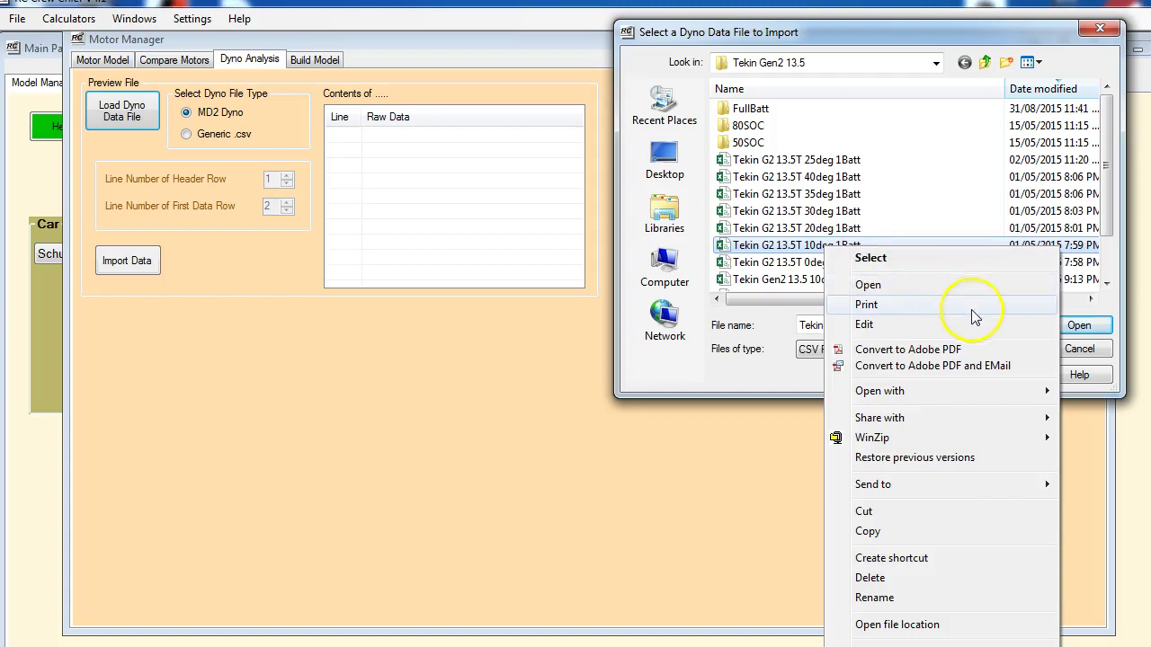
key(Escape)
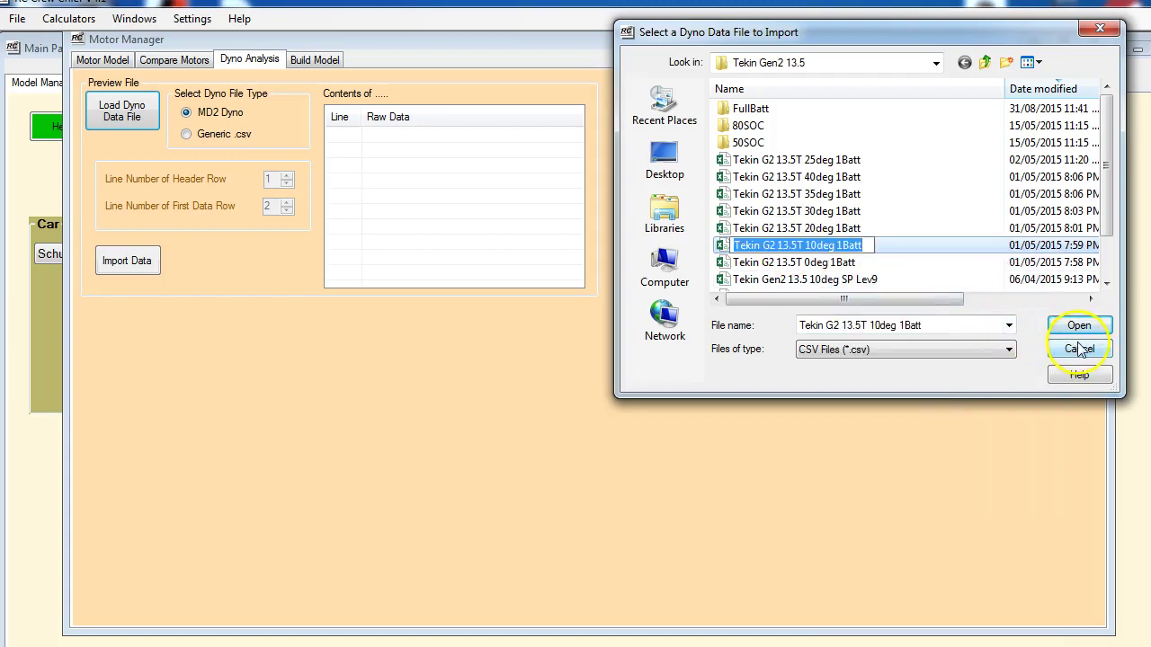
key(Escape)
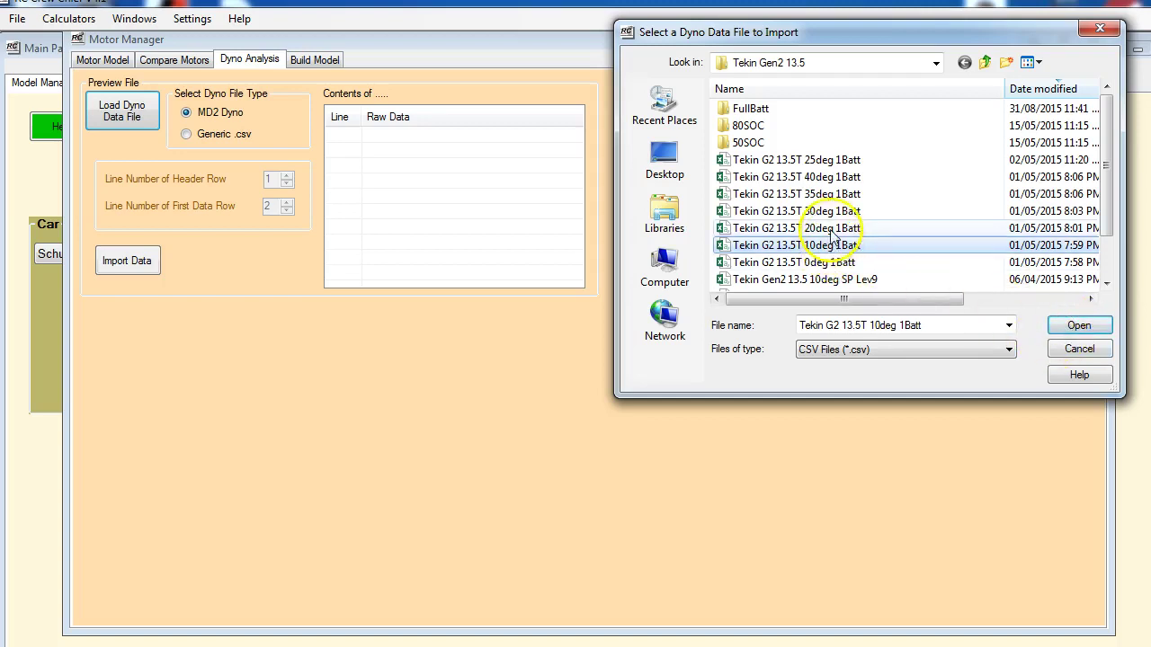
click(1083, 329)
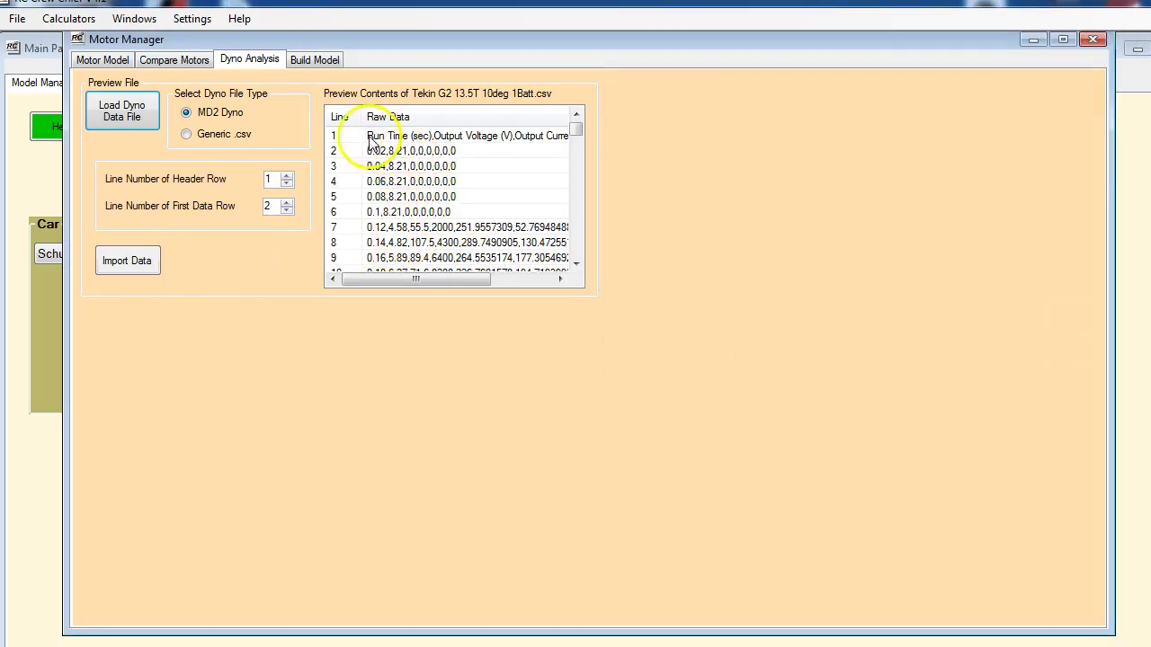
Step: Import the 10deg data into the time, voltage, current and RPM table with its RPM graph
click(128, 263)
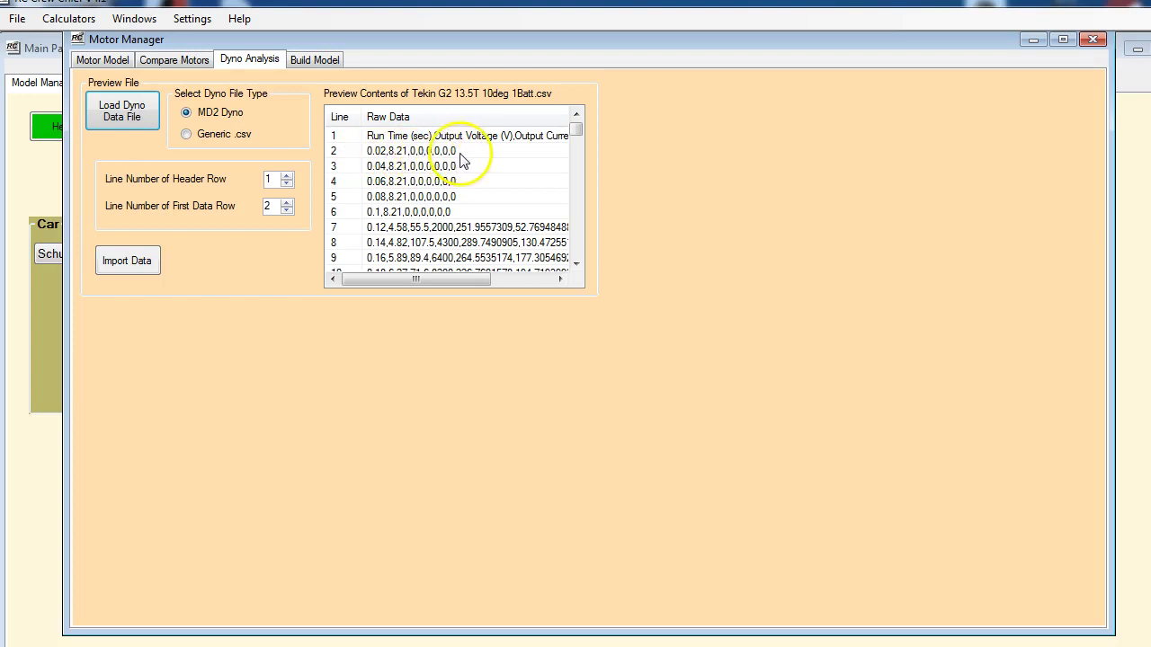
click(144, 267)
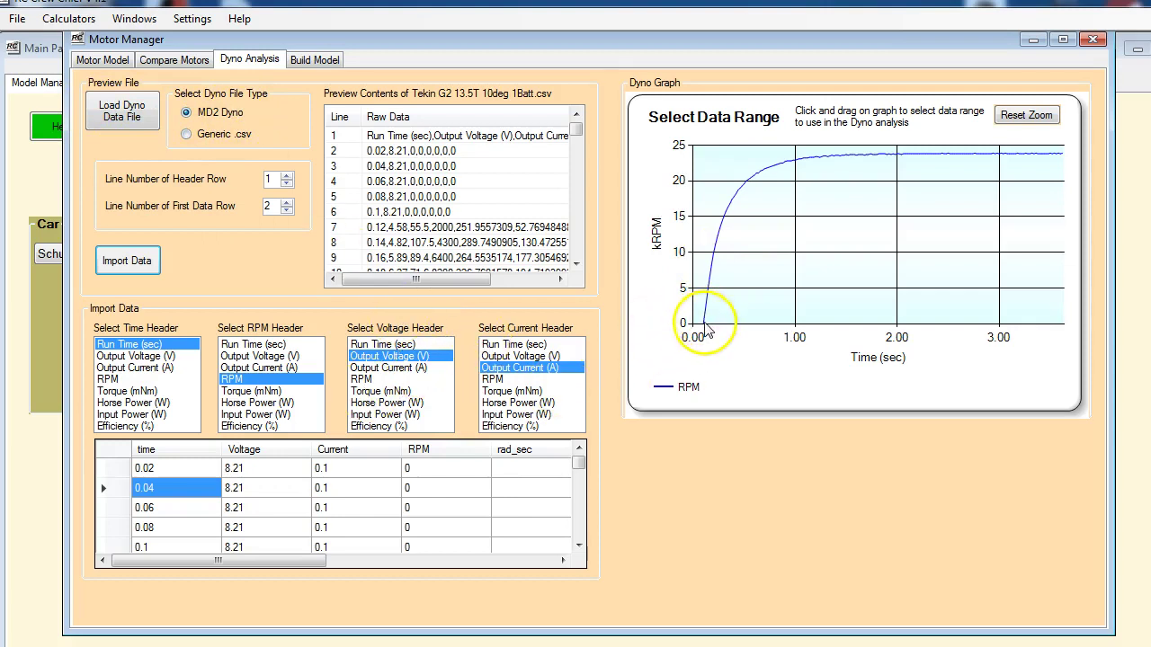
Step: Select 0.12–1.60 s on the Dyno Graph and compute power, torque and efficiency versus kRPM
drag(705, 331, 860, 327)
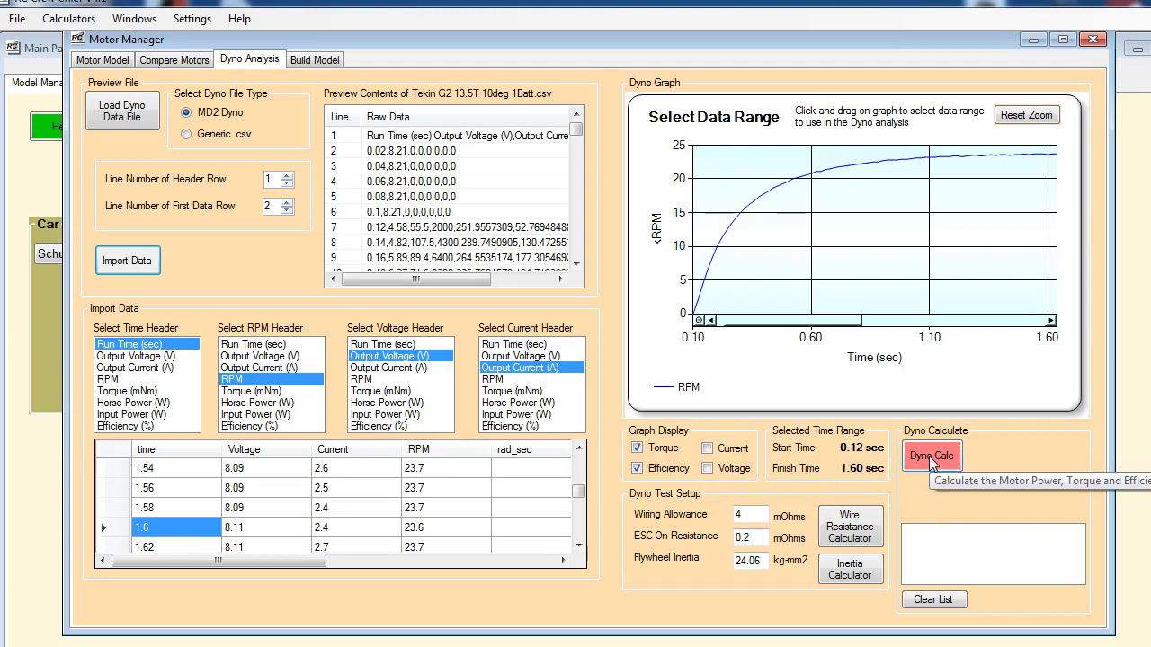
click(932, 461)
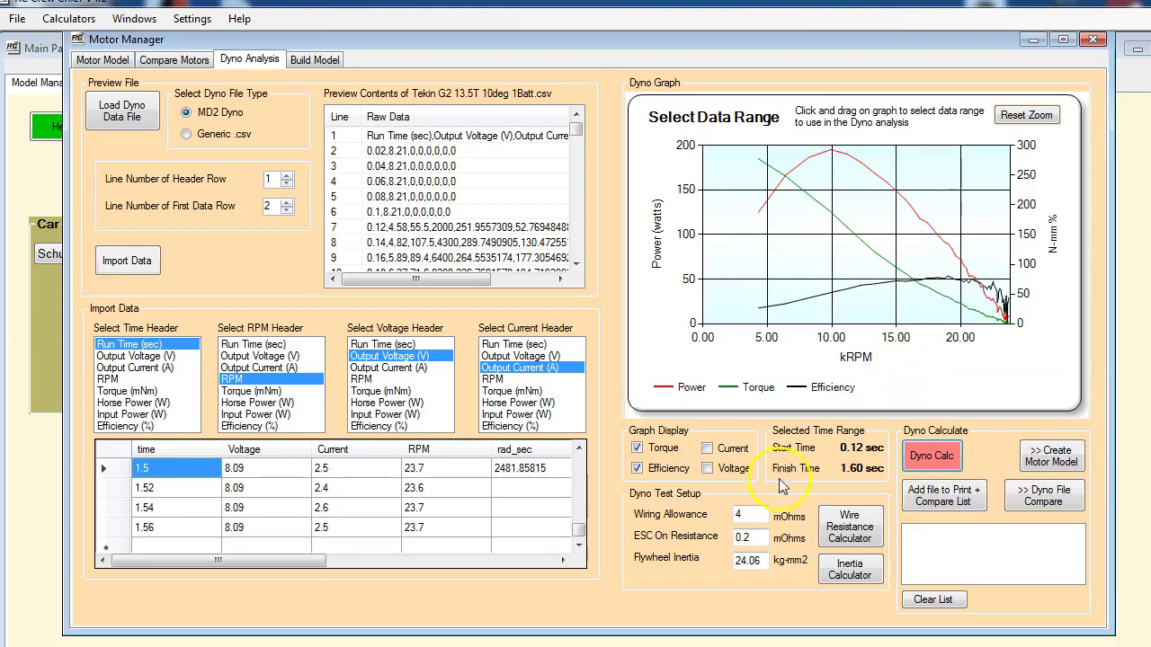
click(708, 448)
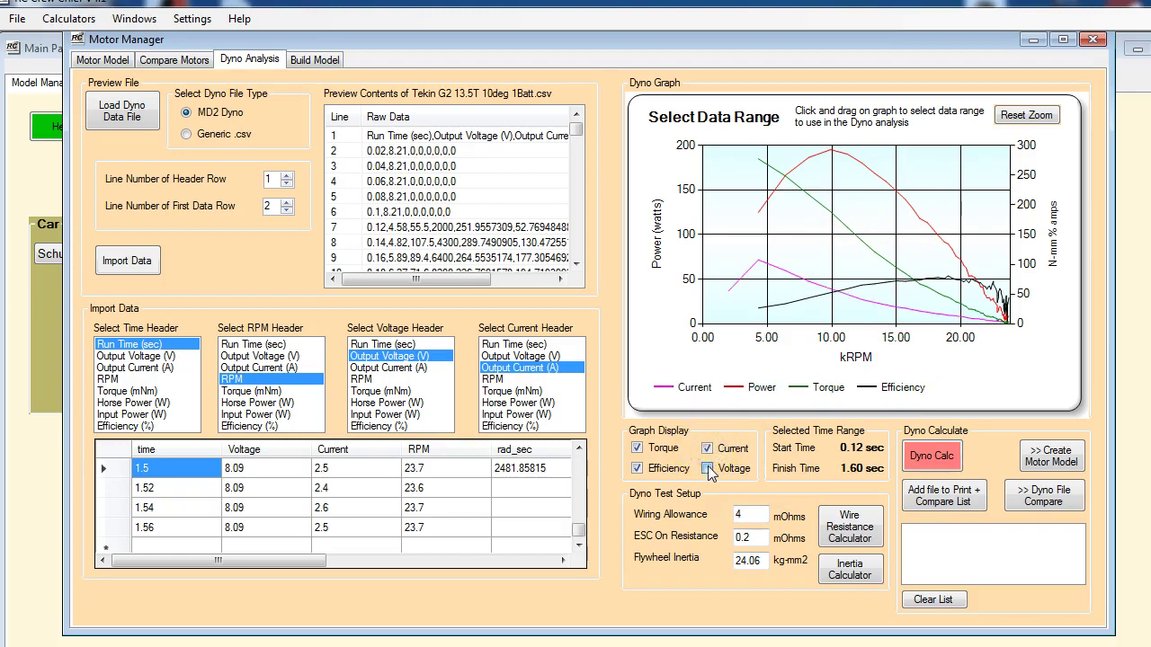
click(708, 469)
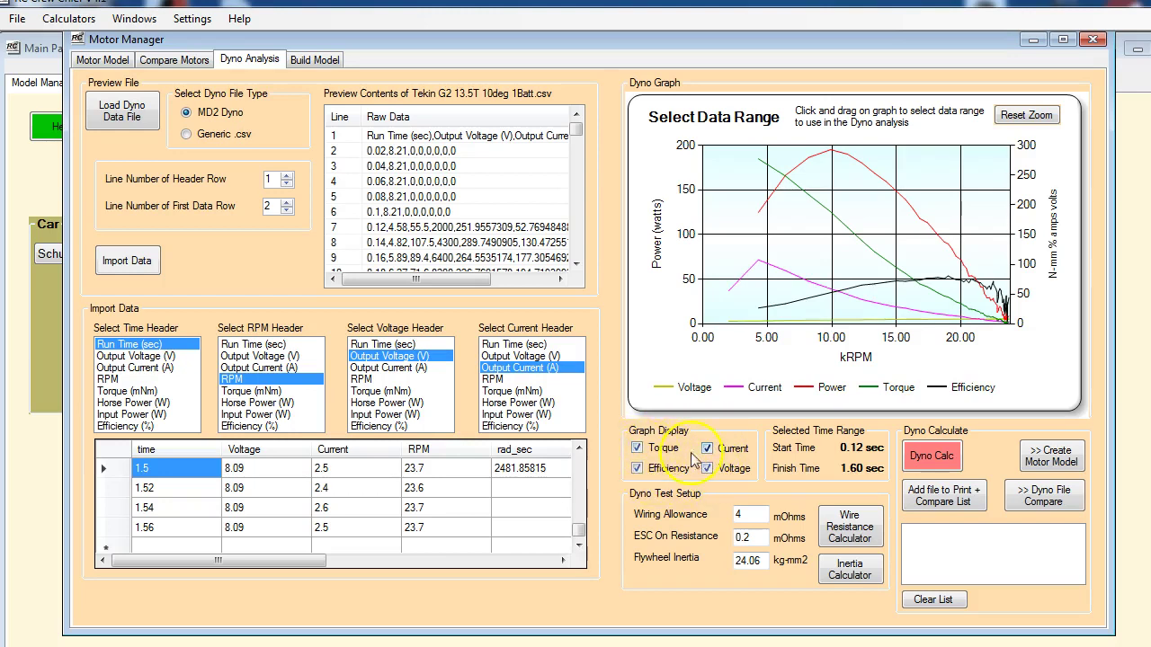
click(708, 447)
click(707, 469)
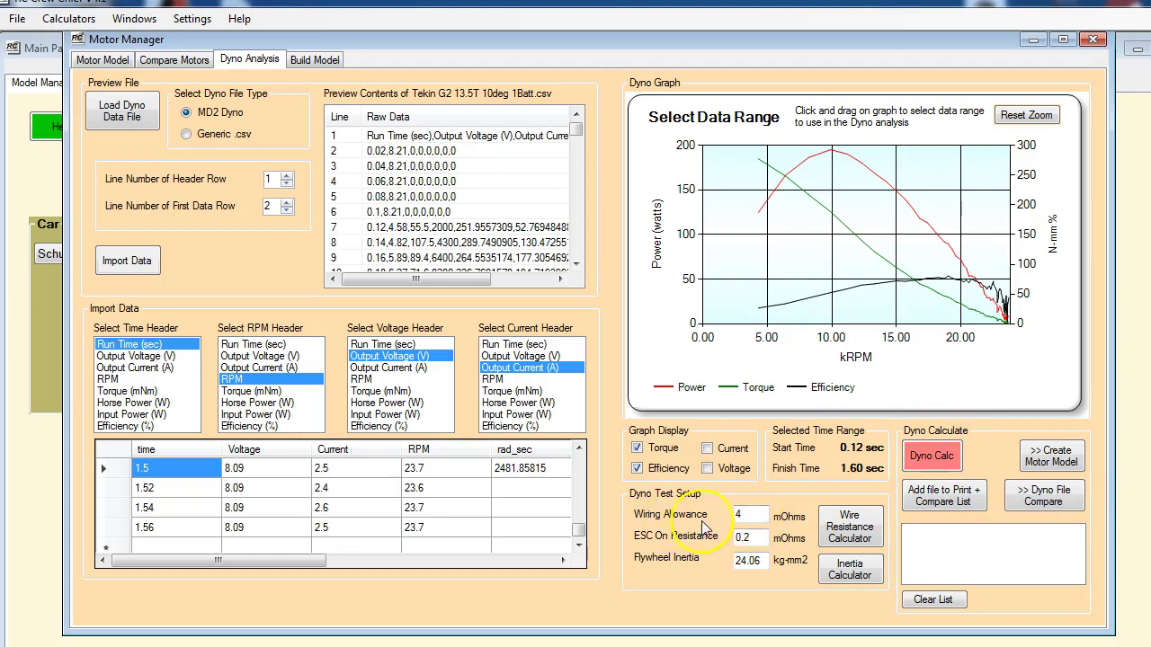
Step: Work out the wiring allowance in the wire resistance calculator for 14 gauge wire, 150 mm long
click(863, 533)
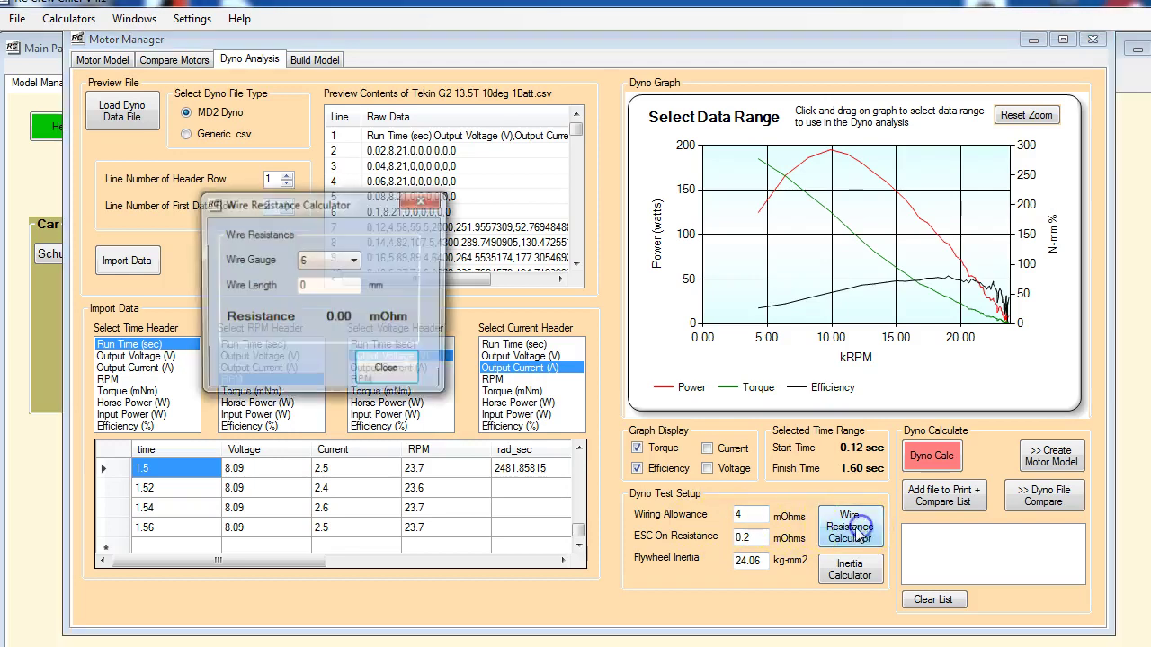
click(313, 260)
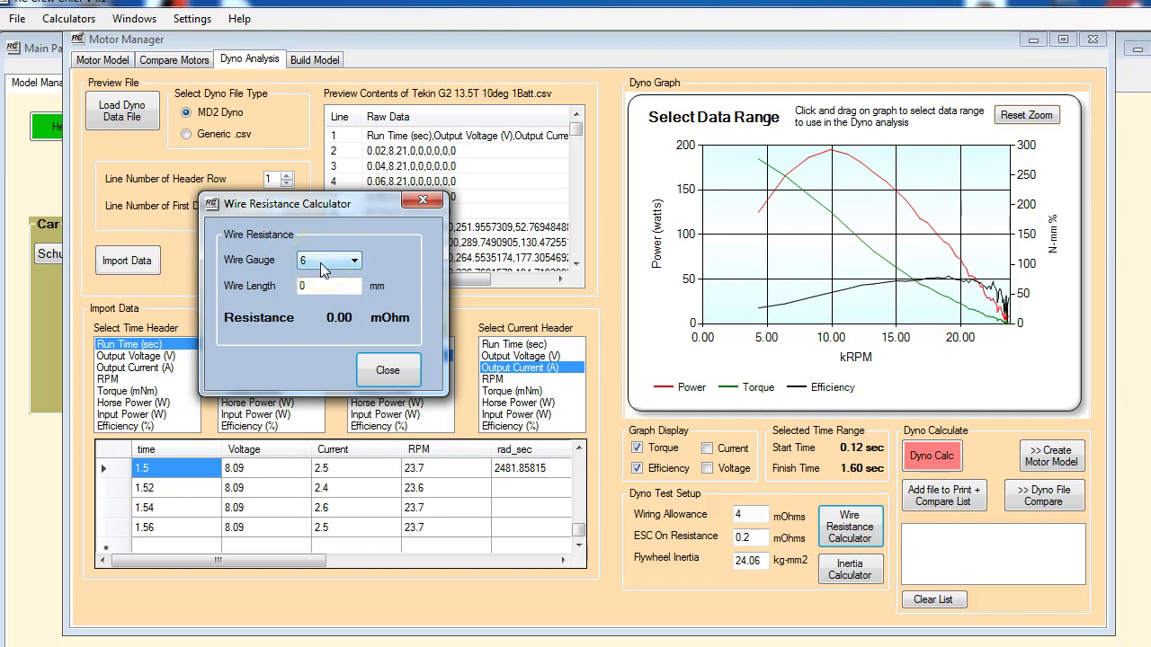
click(320, 272)
click(321, 260)
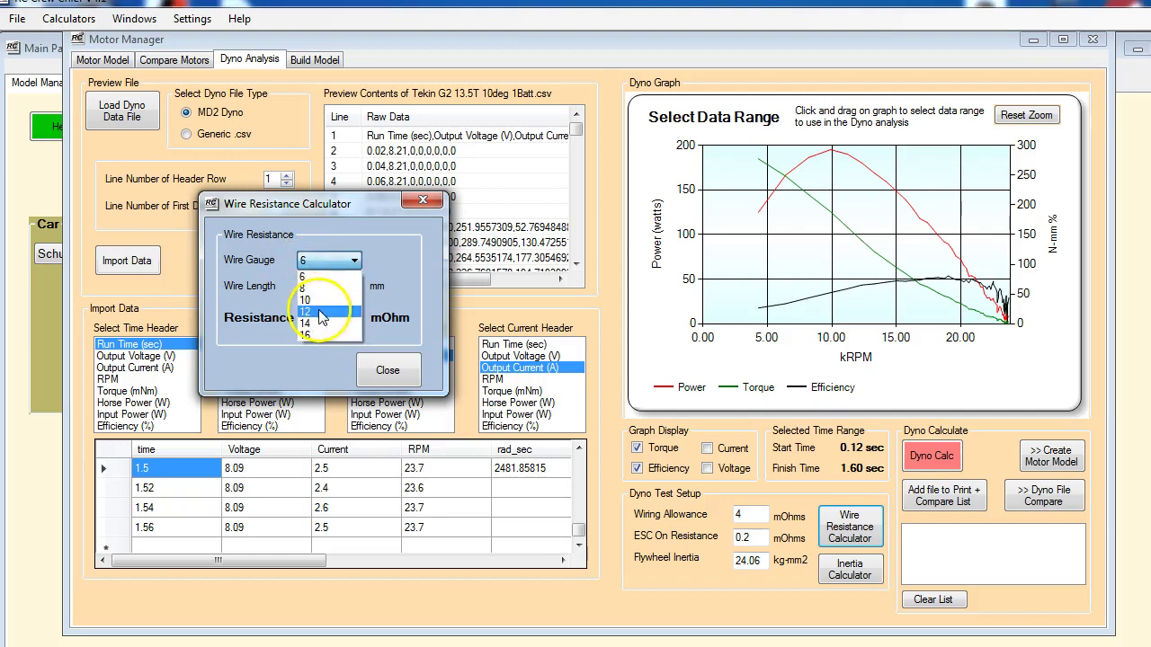
click(306, 323)
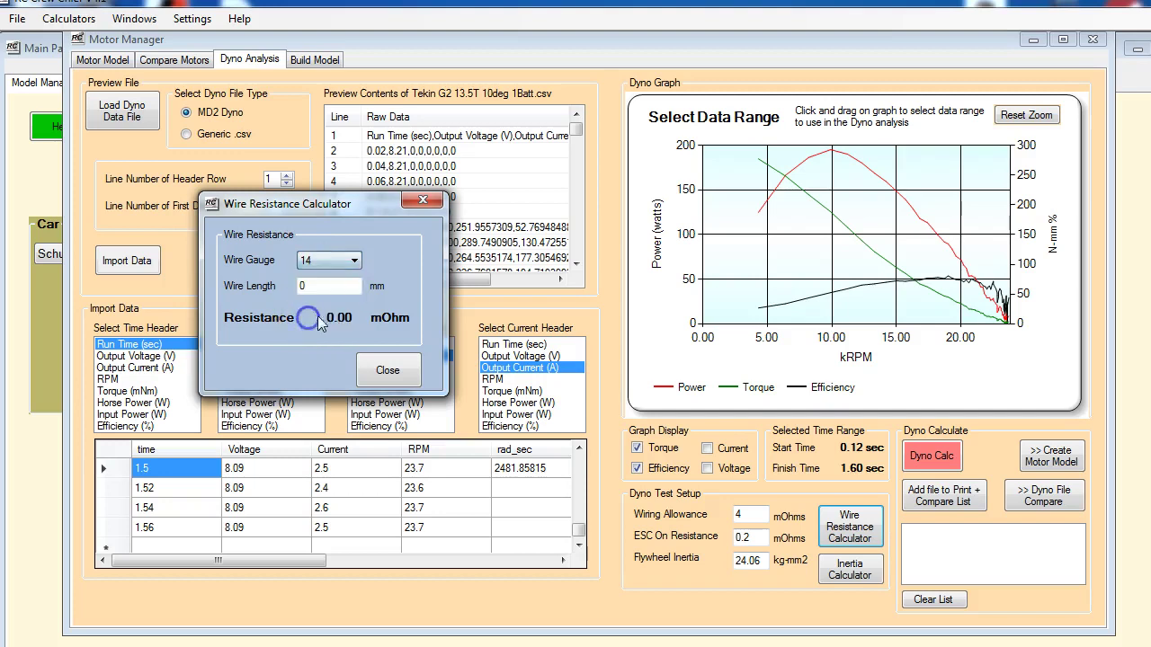
double_click(310, 285)
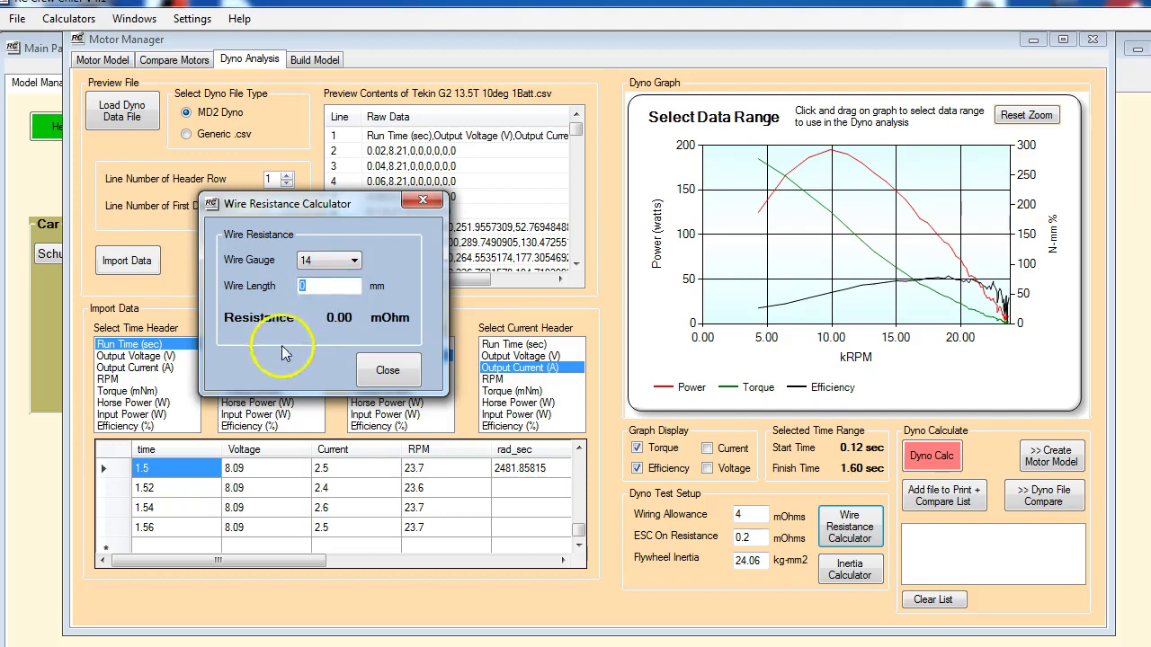
text(150)
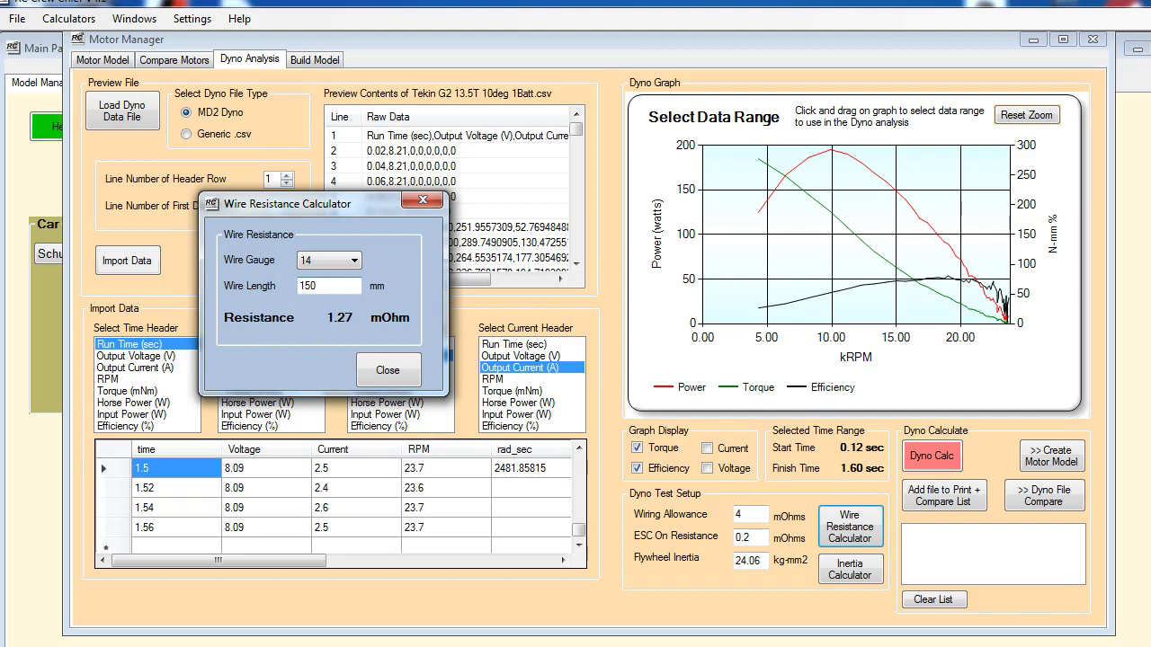
key(Tab)
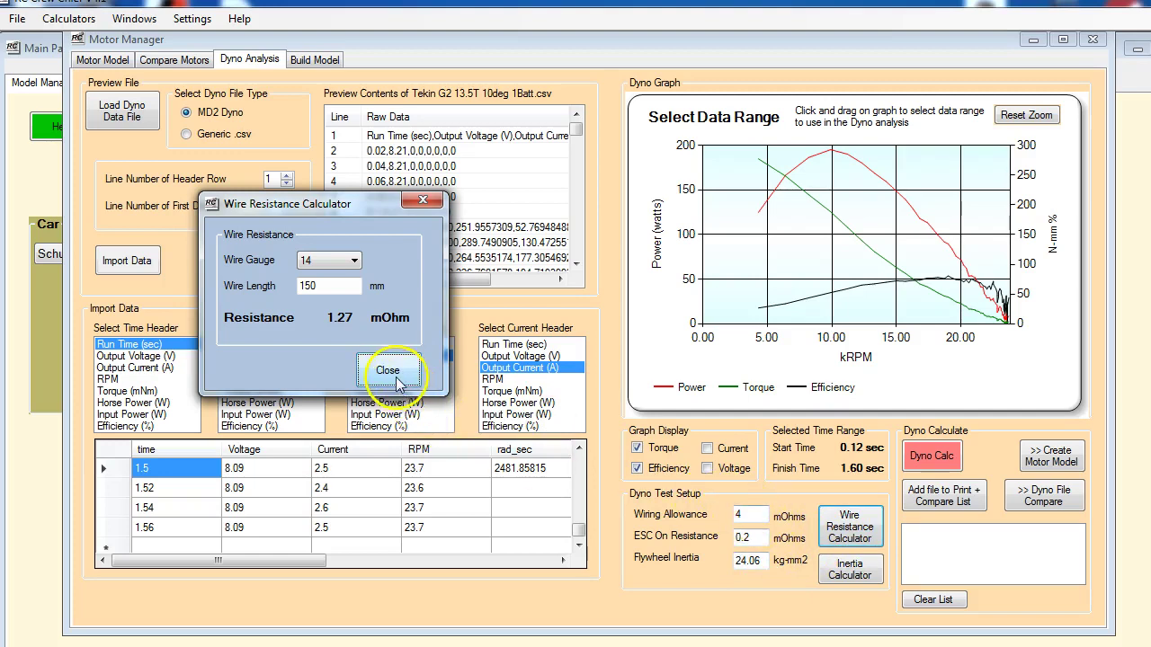
click(397, 381)
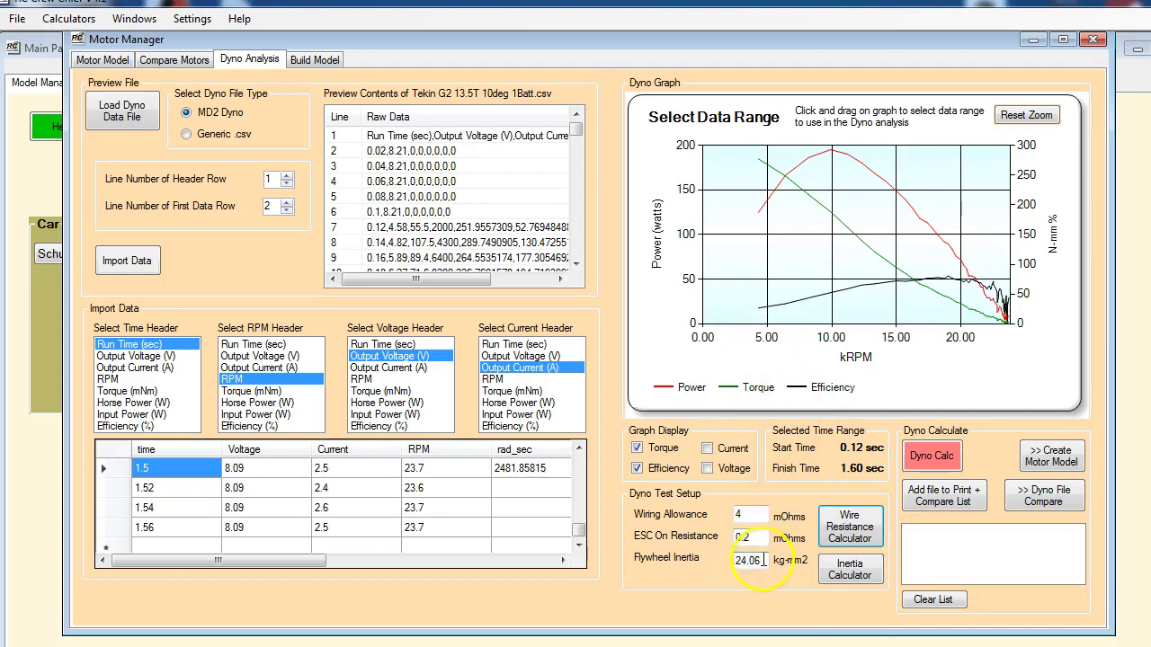
click(849, 569)
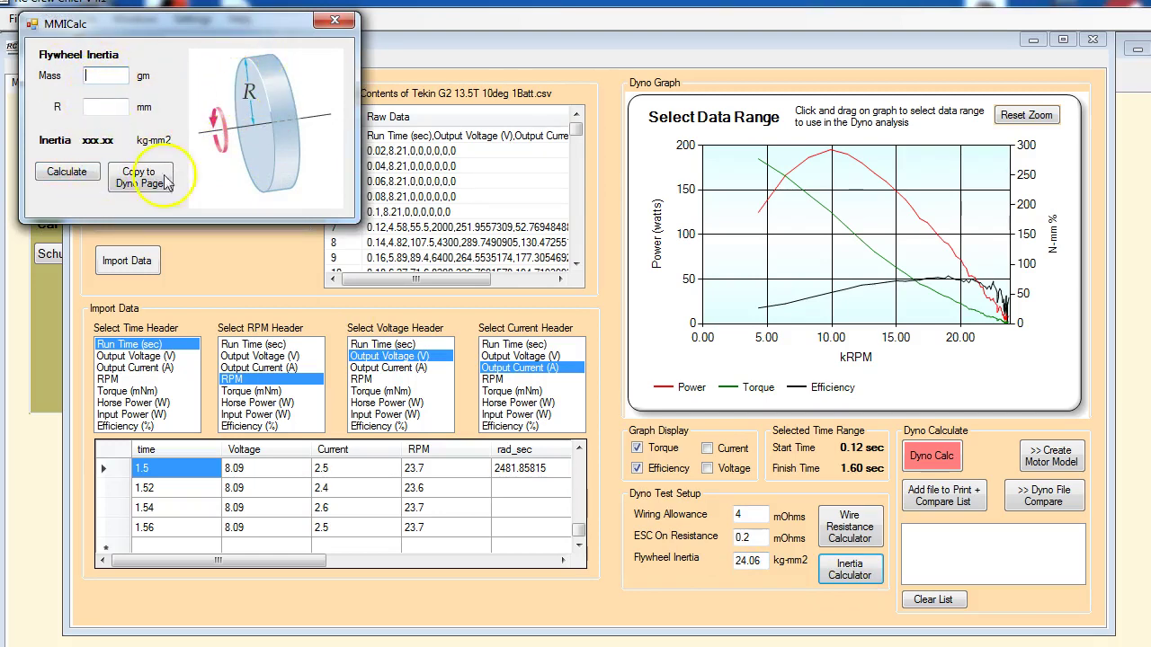
click(90, 77)
text(120)
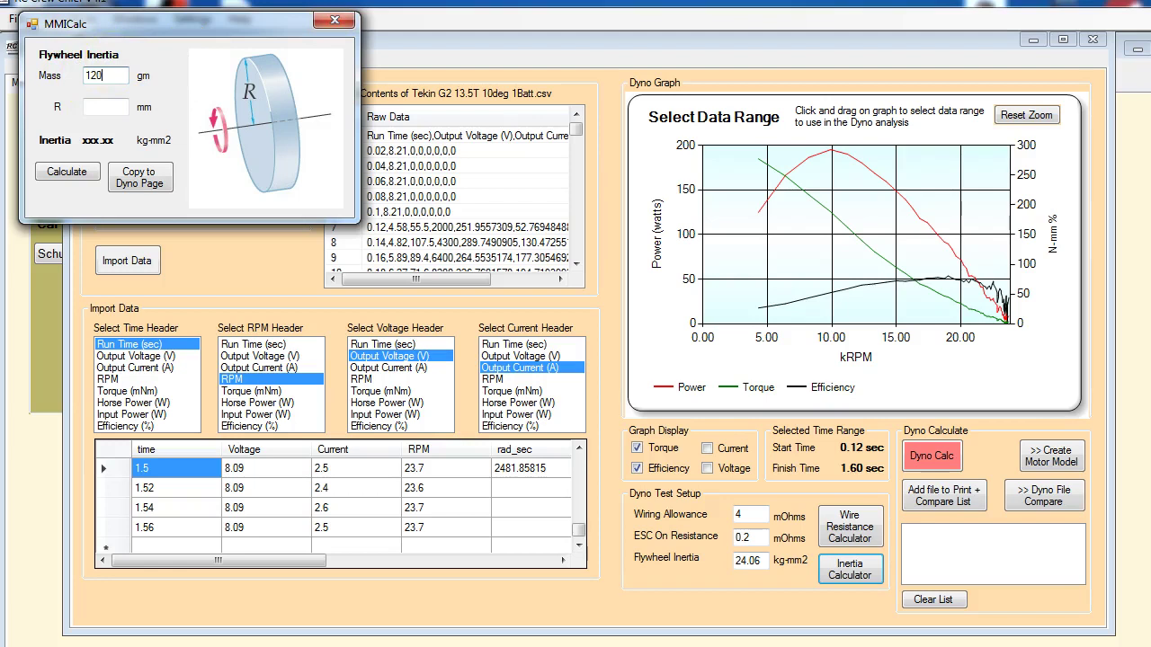
click(112, 105)
text(20)
click(67, 171)
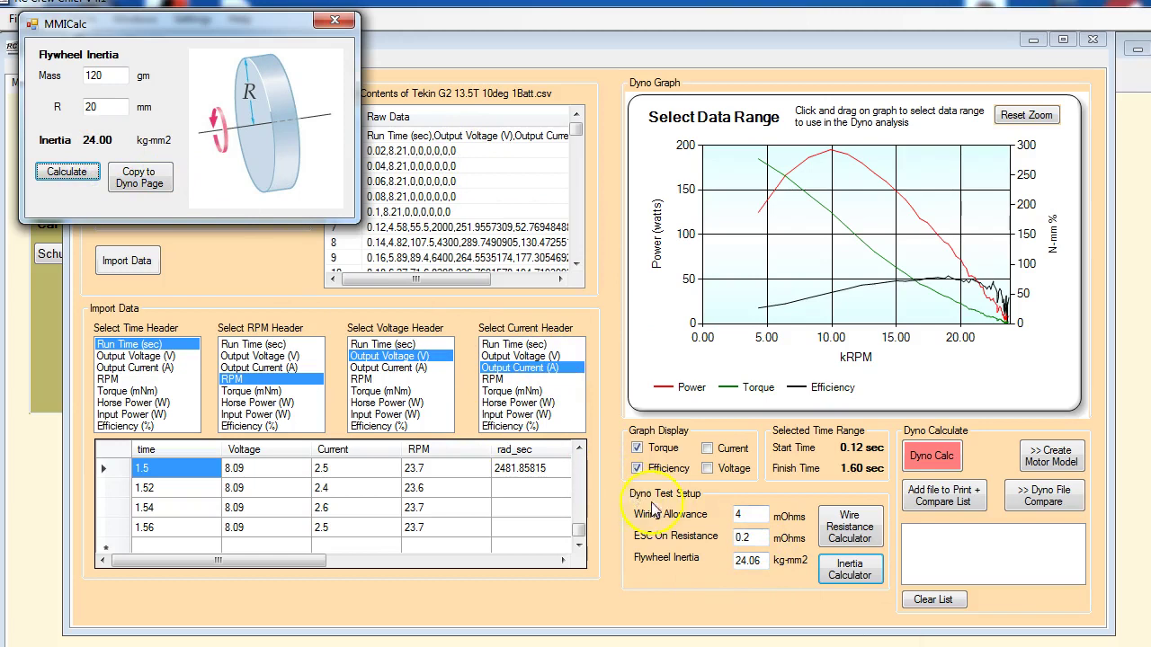
click(335, 23)
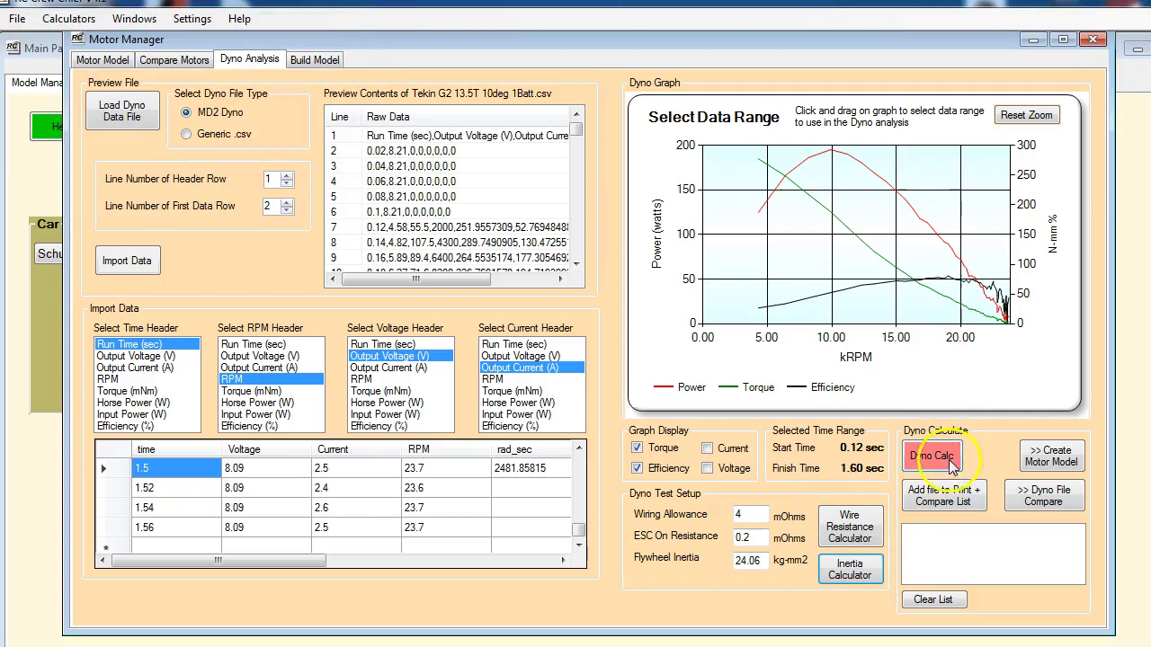
Step: Add the 10deg run to the compare list and open the 20deg dyno file
click(942, 499)
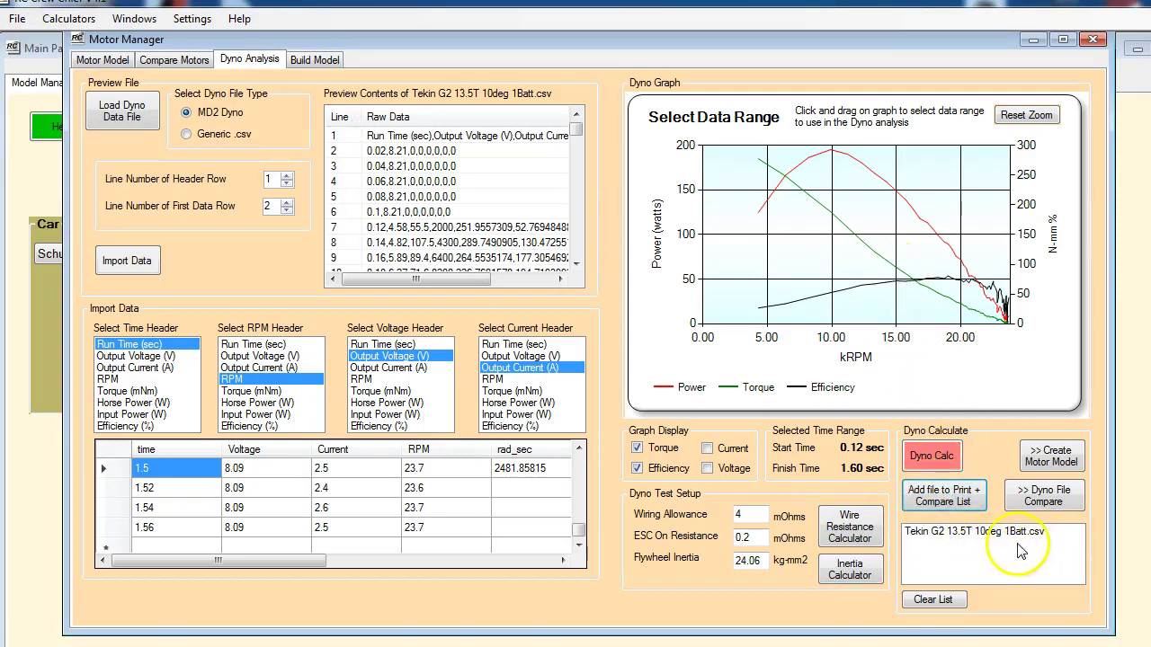
click(123, 120)
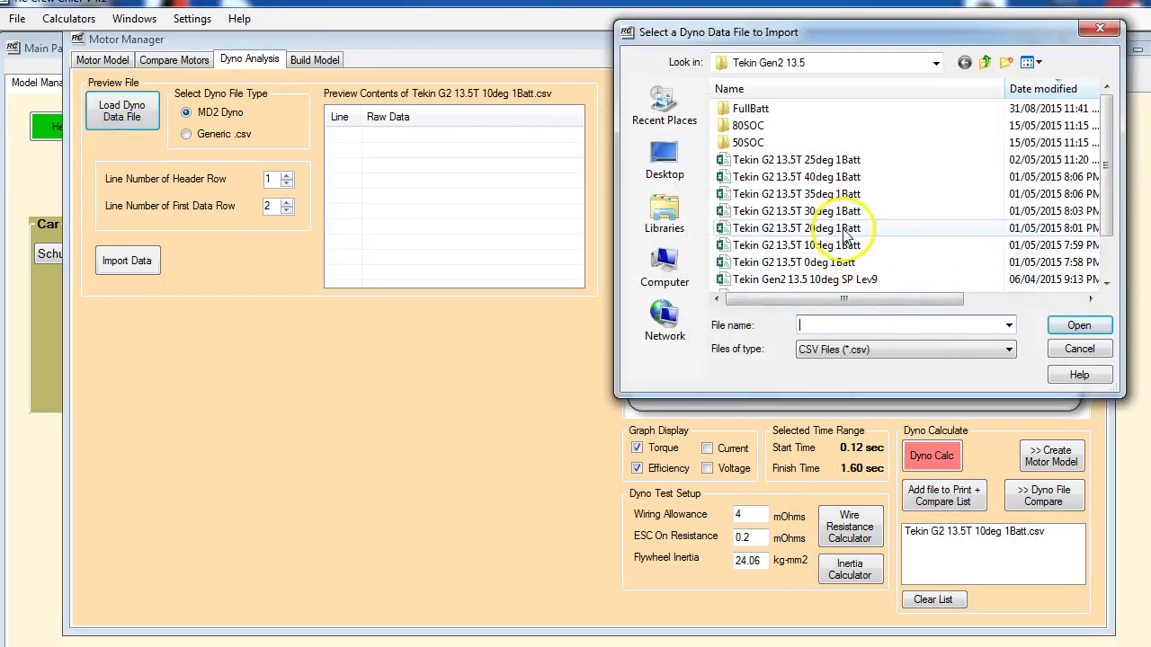
click(845, 229)
click(1075, 326)
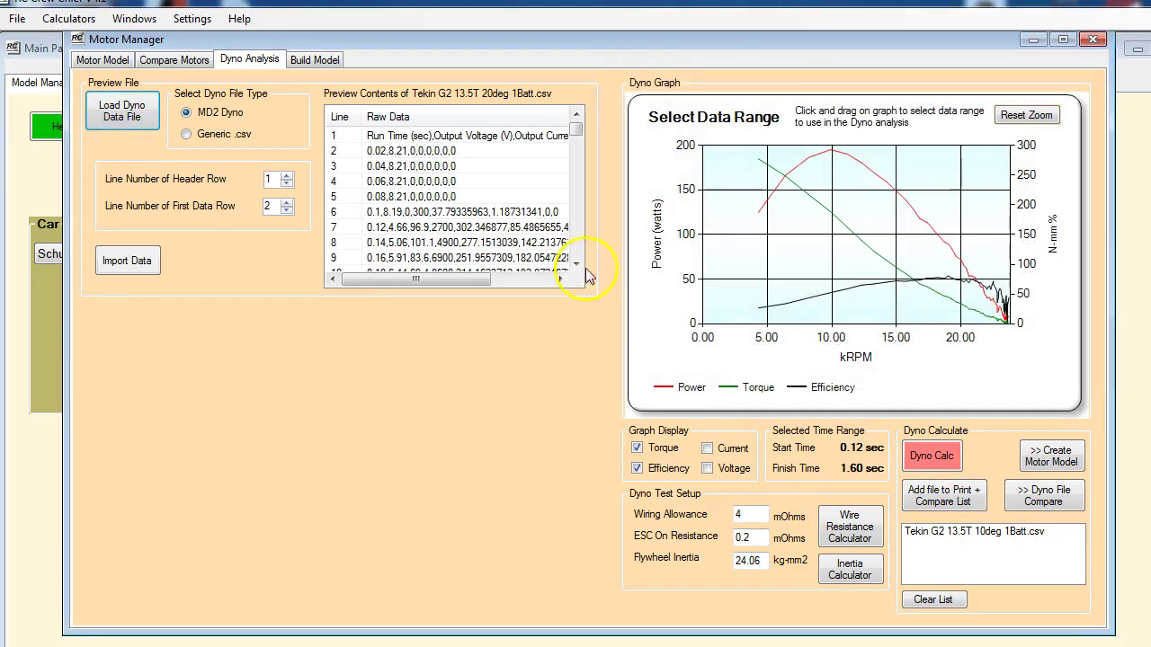
Step: Import the 20deg data, analyse 0.12–1.66 s, and add it to the compare list
click(147, 260)
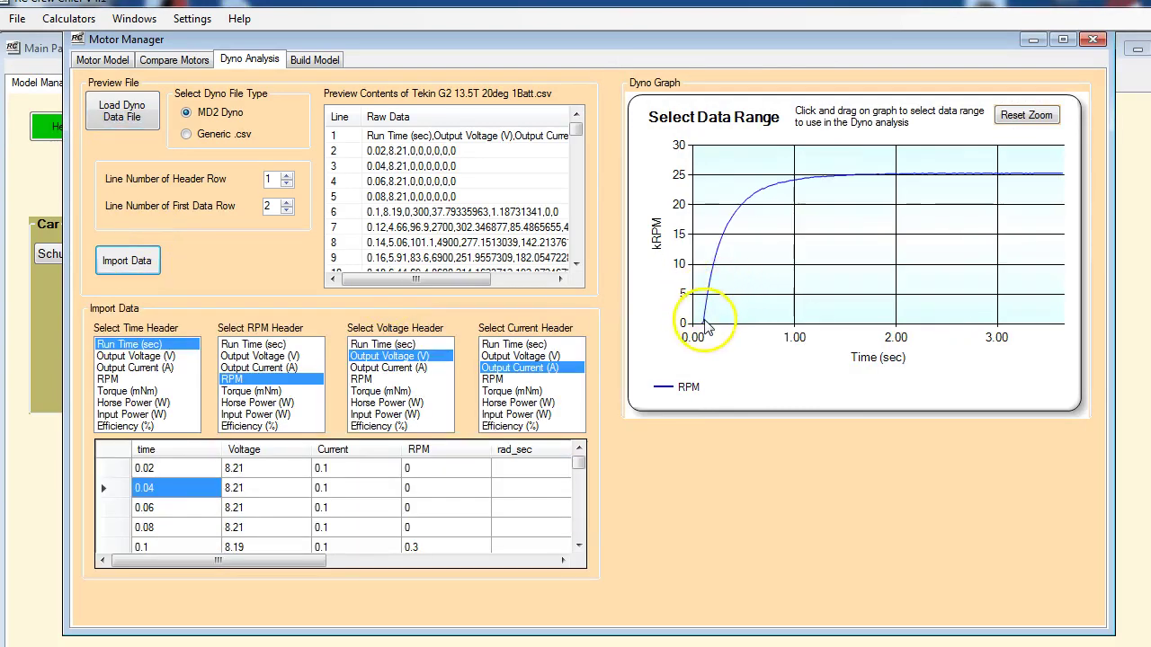
drag(705, 326, 862, 320)
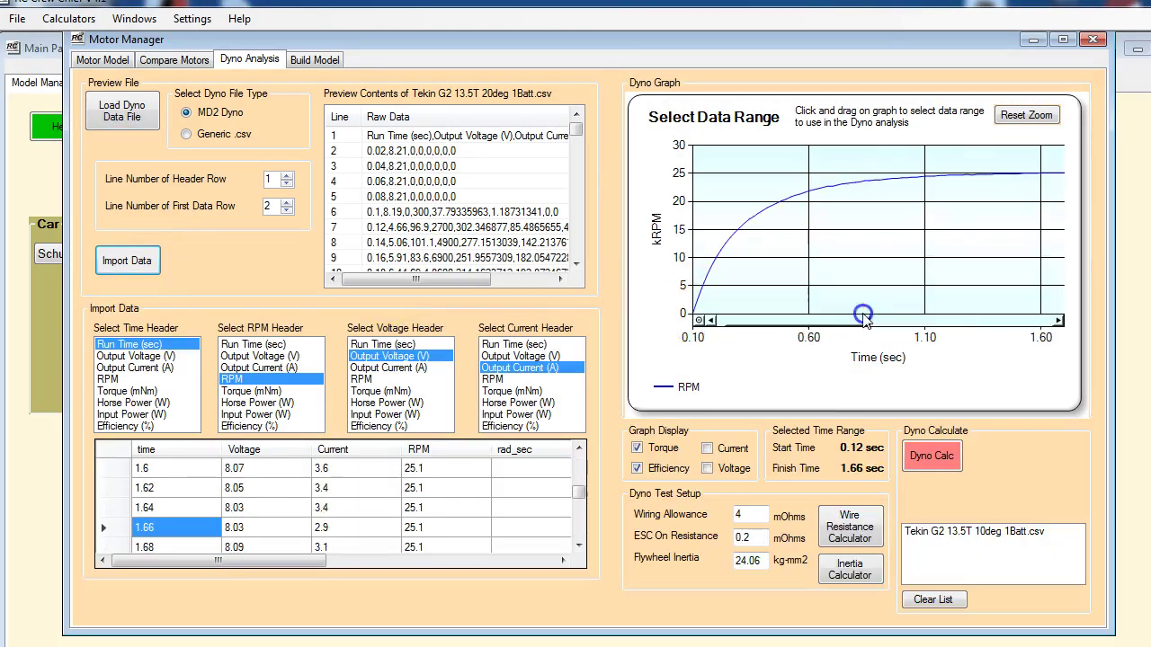
click(932, 456)
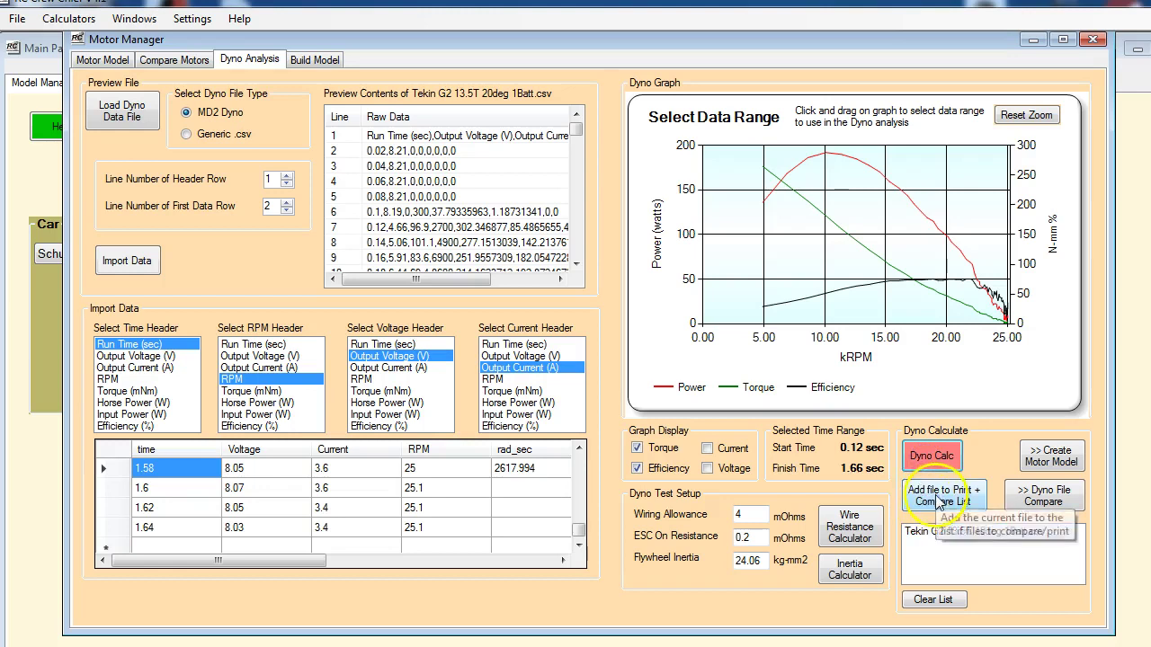
click(938, 502)
Step: Import the 30deg dyno file, analyse 0.12–1.68 s, and add it to the compare list
click(139, 123)
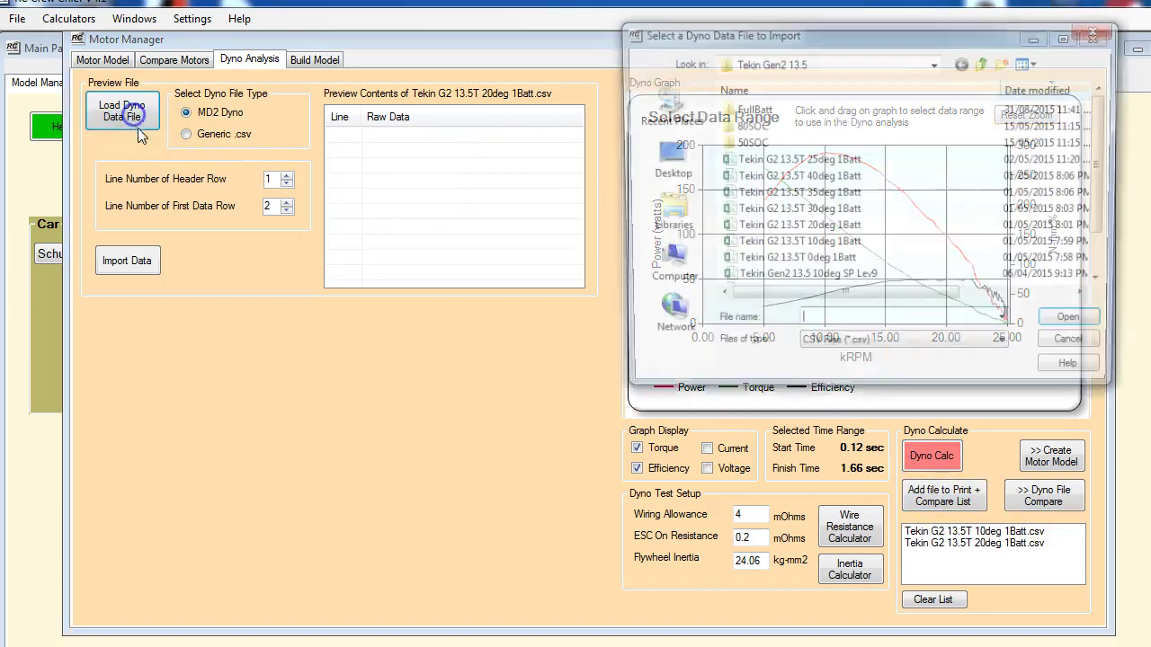
click(780, 212)
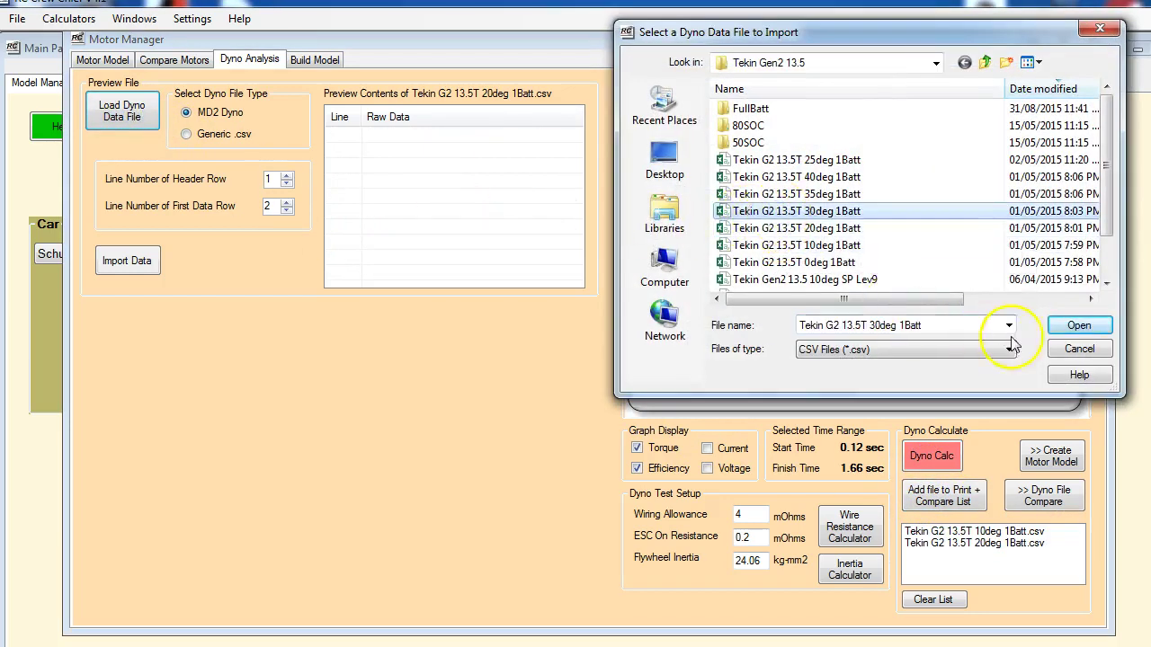
click(1078, 326)
click(147, 270)
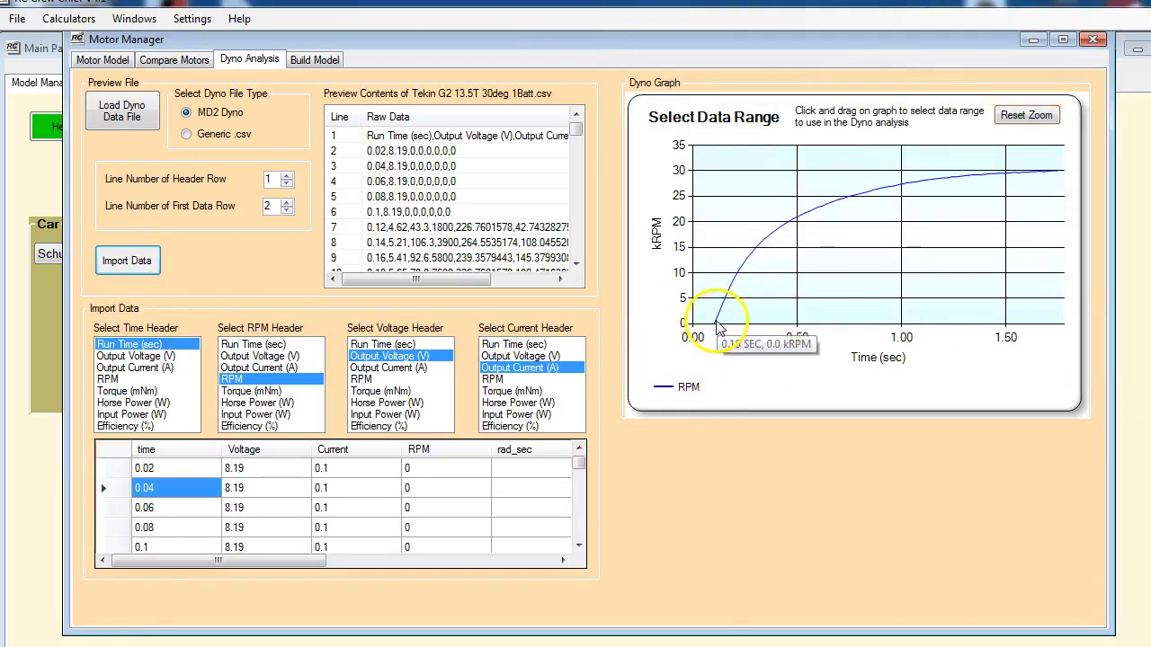
drag(717, 324, 1048, 311)
mouse_move(1059, 175)
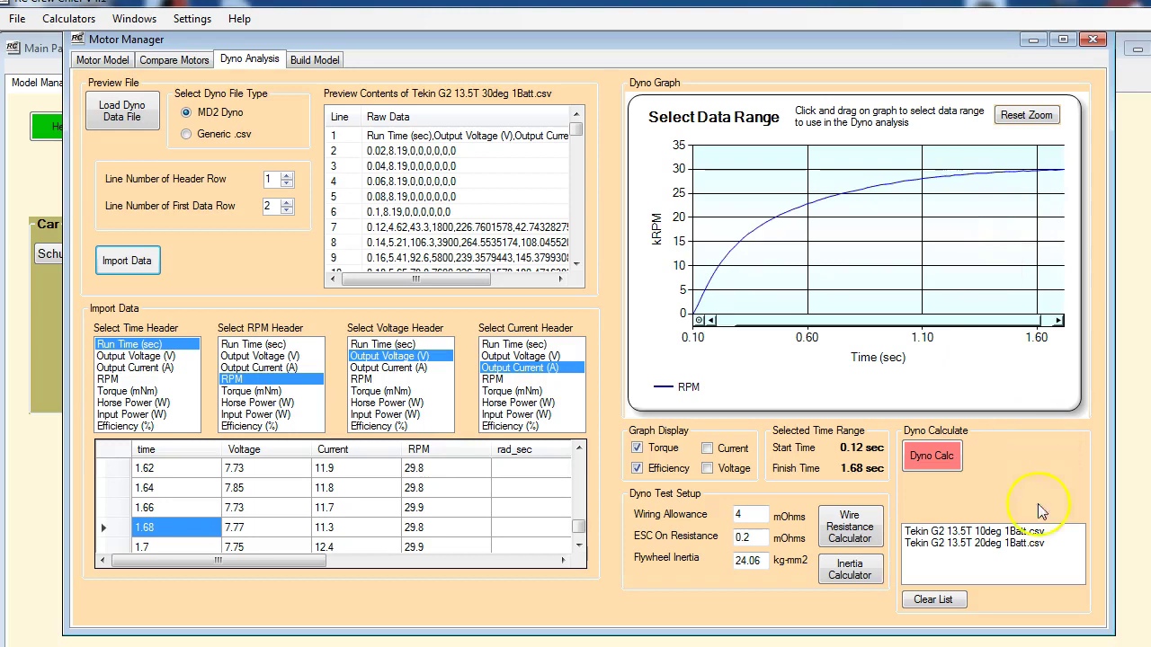
click(940, 458)
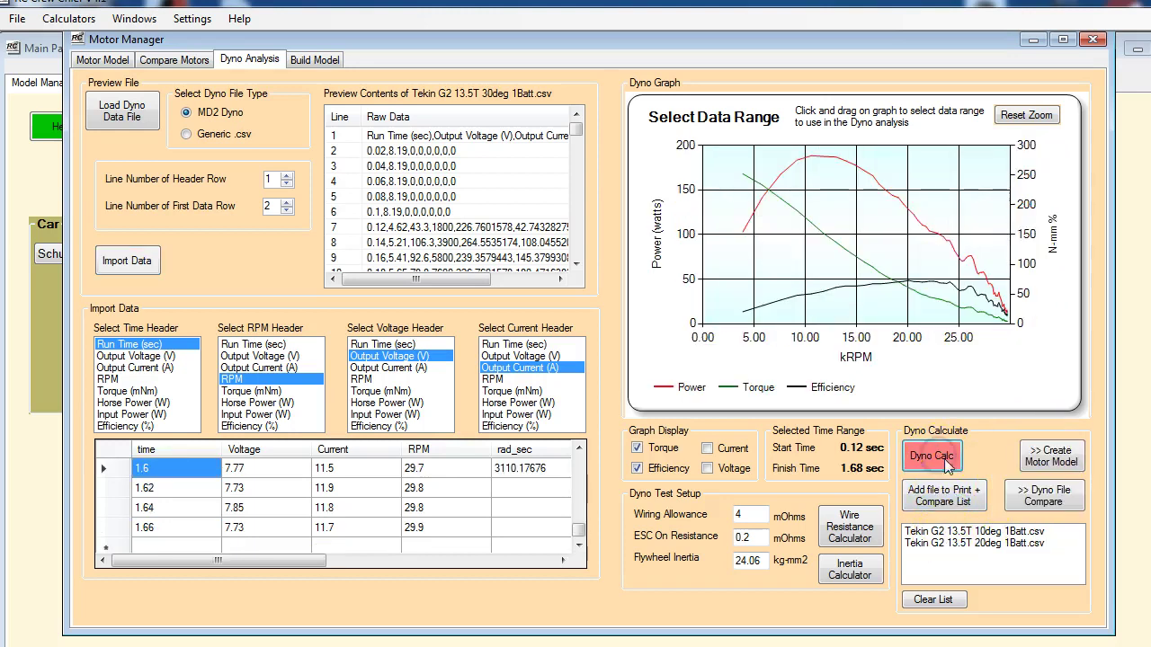
click(951, 499)
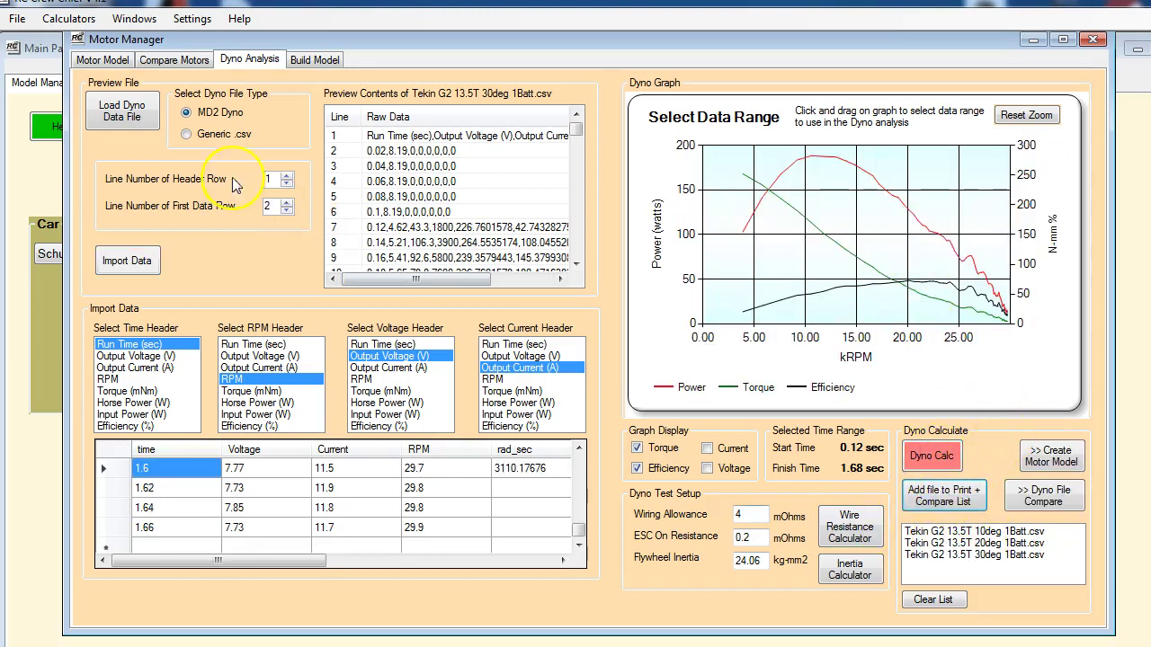
Step: Import the 35deg dyno file, select 0.10–1.16 s, and add it to the compare list
click(113, 121)
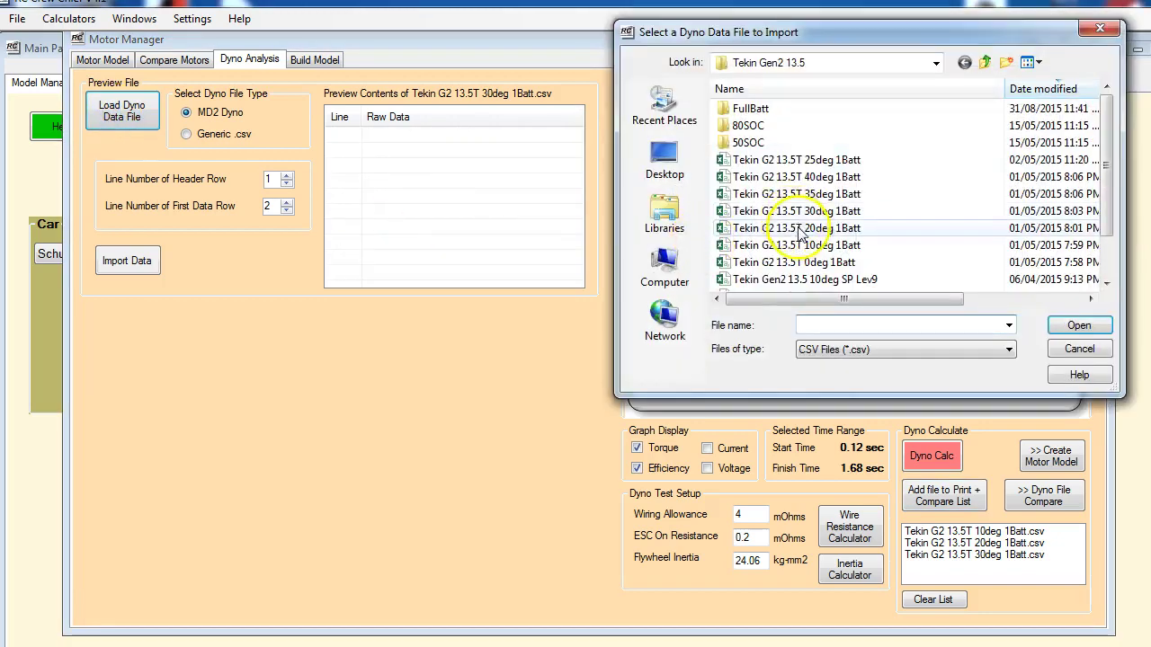
click(773, 193)
click(1079, 327)
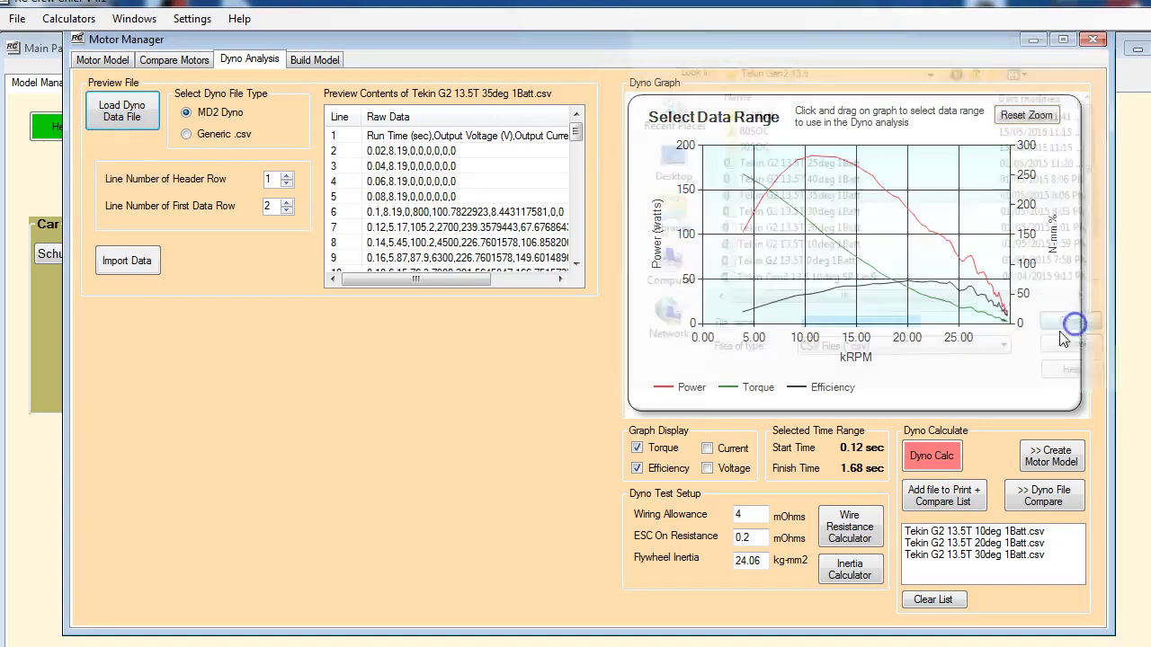
click(124, 270)
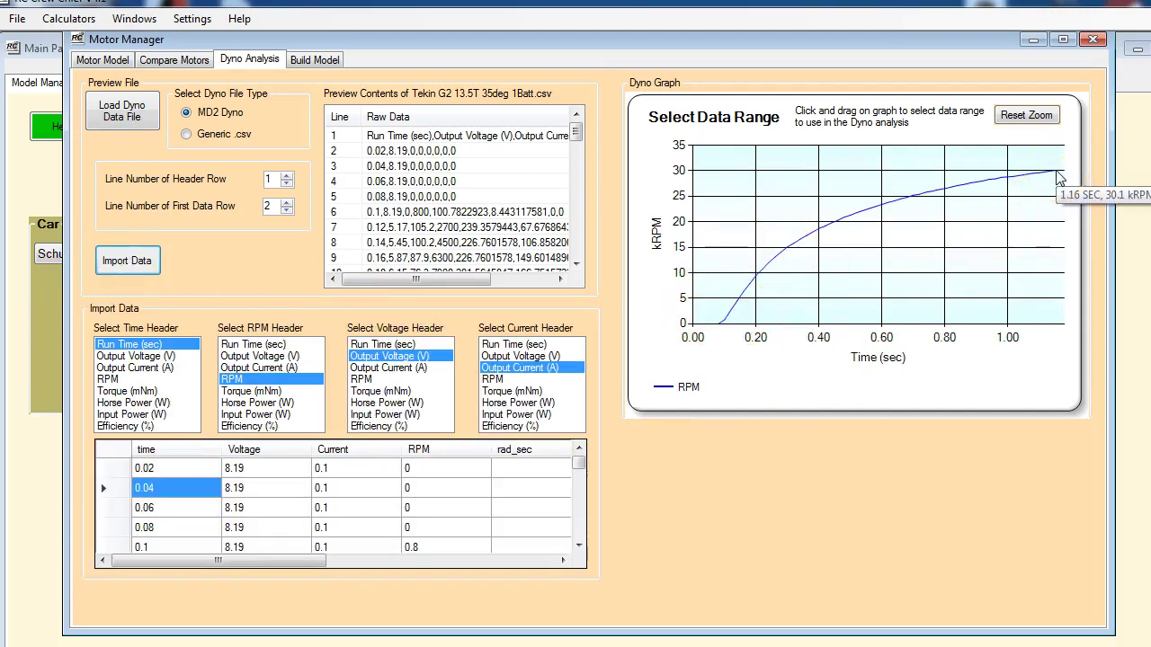
mouse_move(1058, 176)
mouse_down()
mouse_move(818, 303)
mouse_move(733, 328)
mouse_move(1066, 319)
mouse_up()
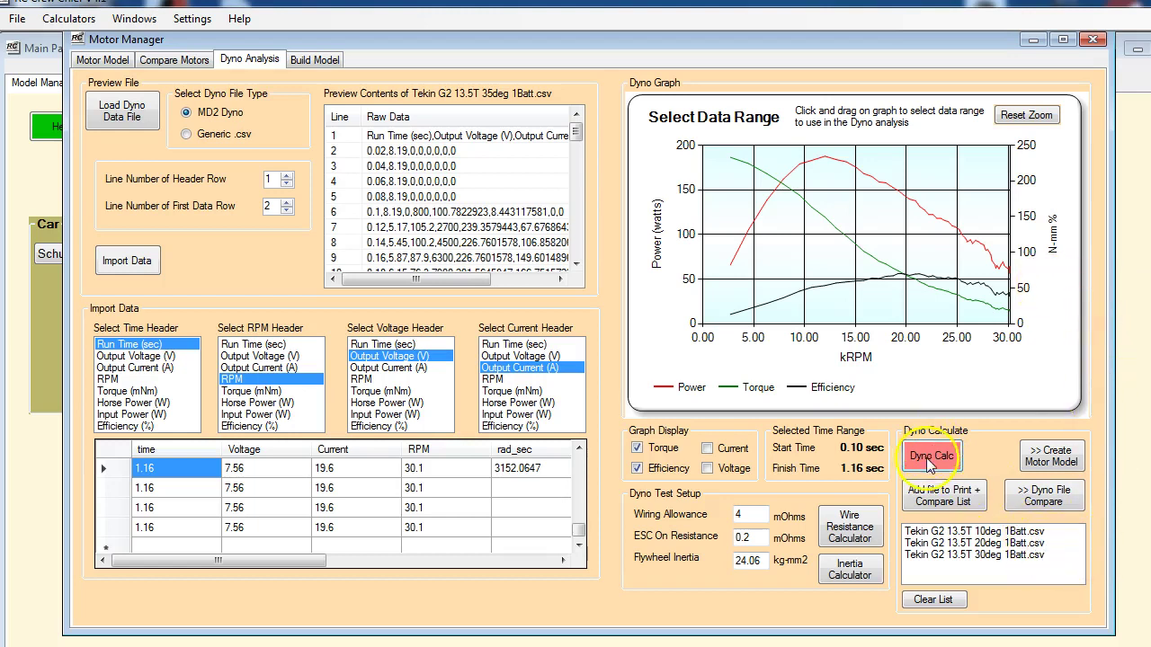
click(940, 497)
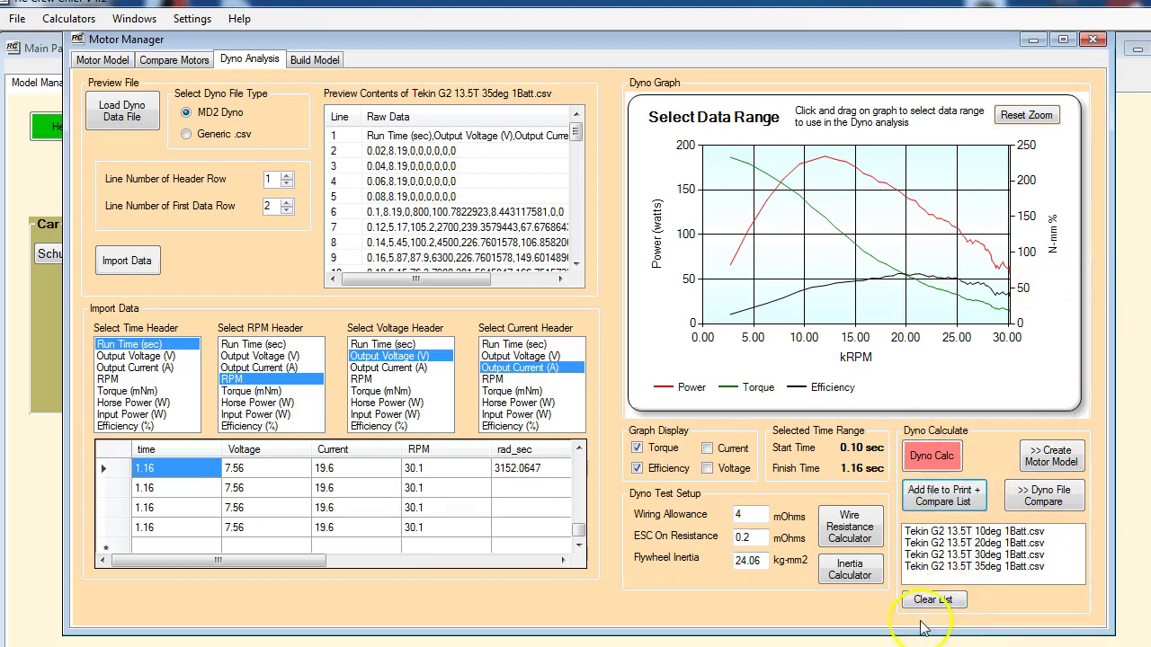
Step: In the Dyno File Comparison, overlay power for the 20, 30 and 35deg runs, plus torque curves
click(1045, 499)
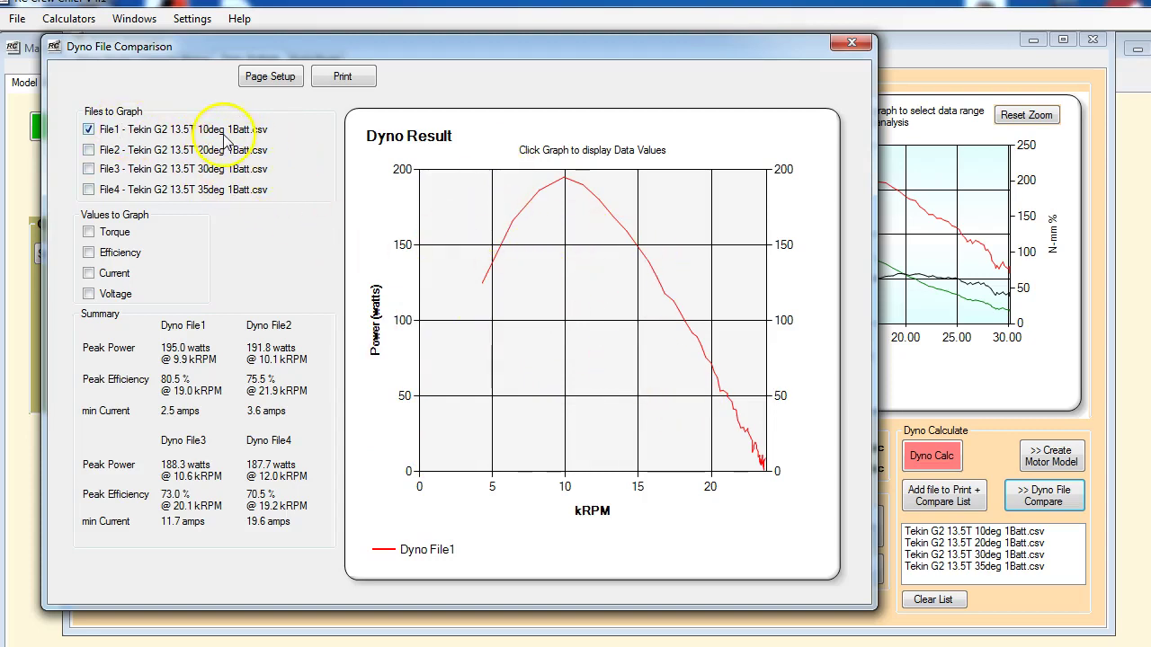
click(88, 149)
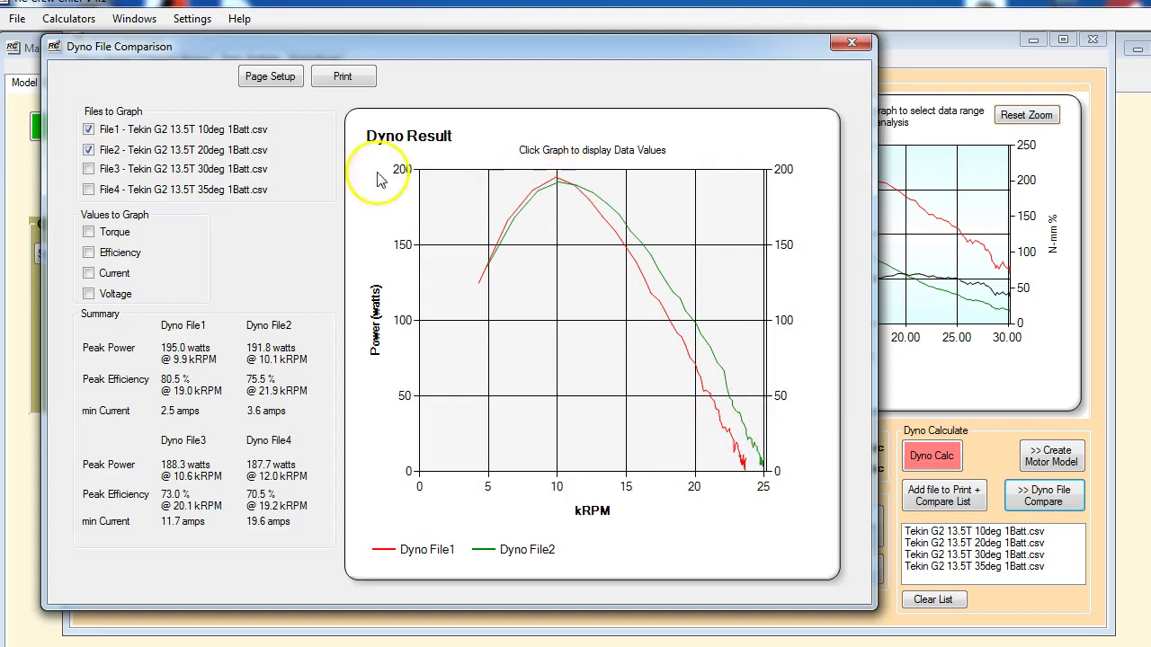
click(89, 169)
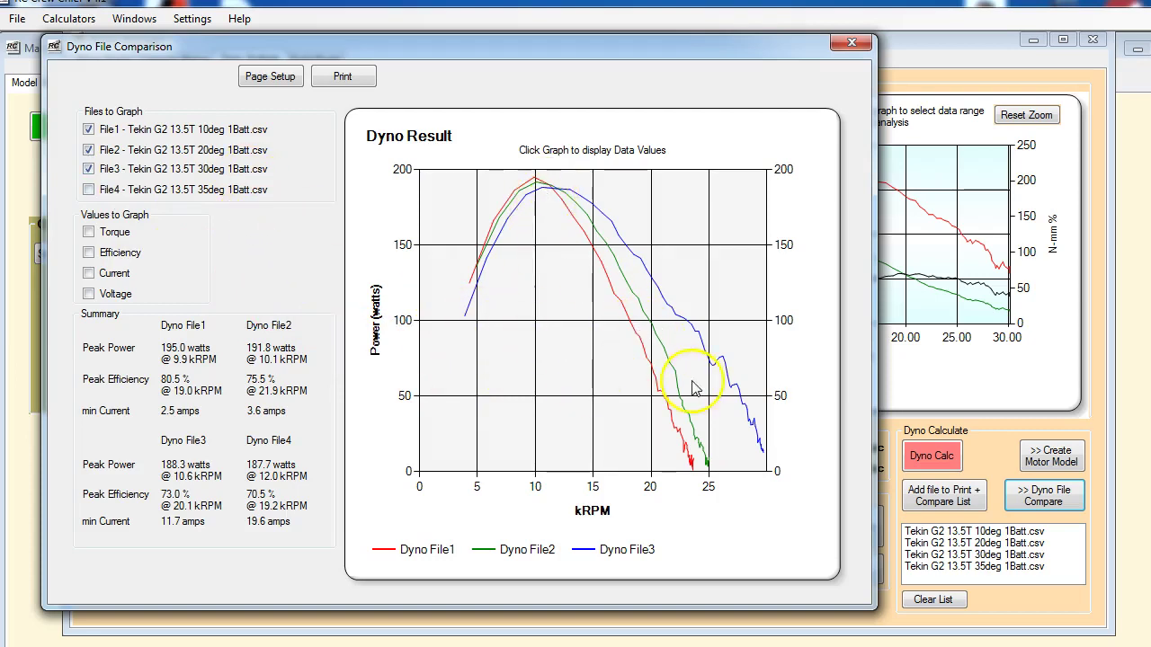
click(89, 190)
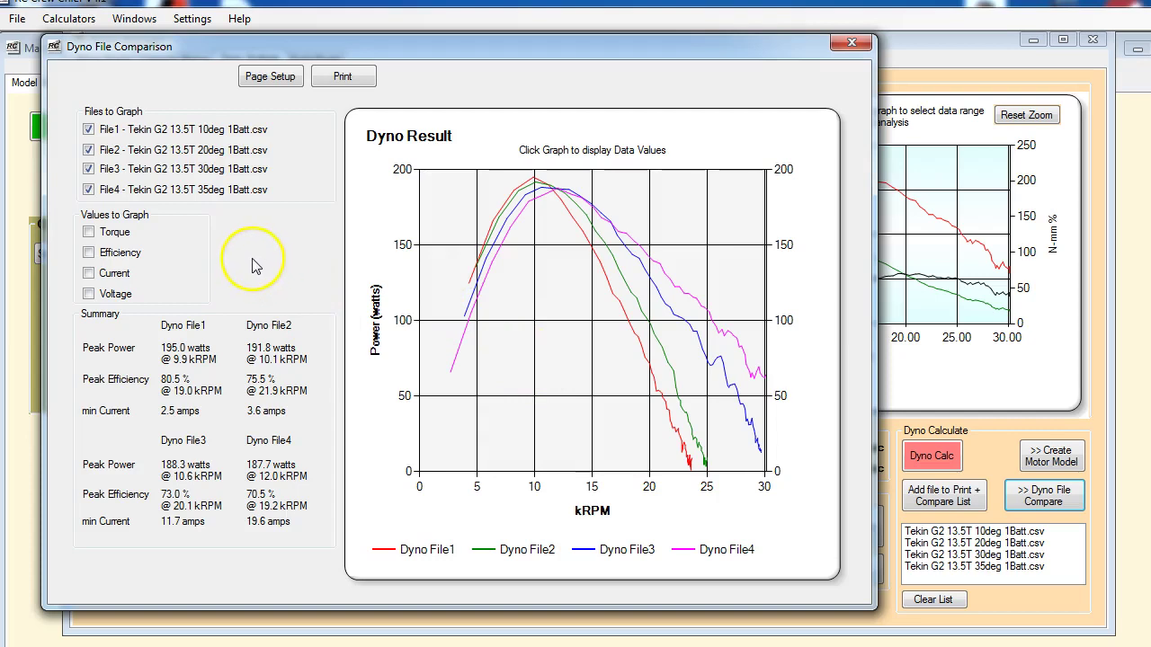
click(89, 233)
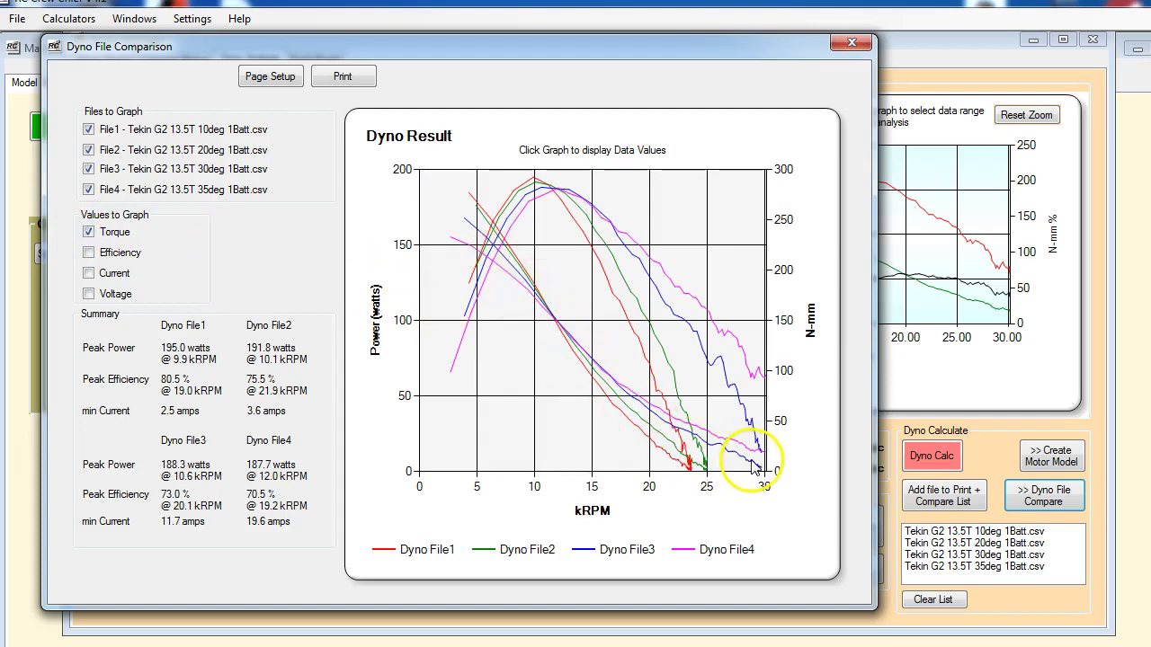
Step: Replace torque with efficiency curves and hide the 30deg and 20deg runs
click(89, 254)
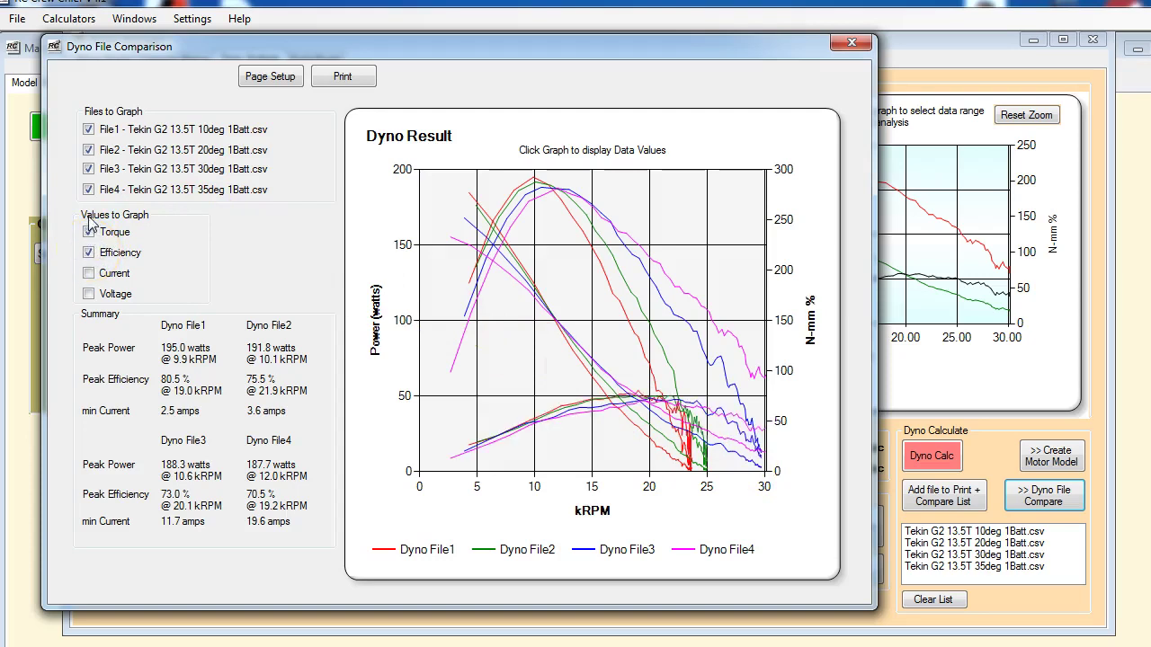
click(90, 233)
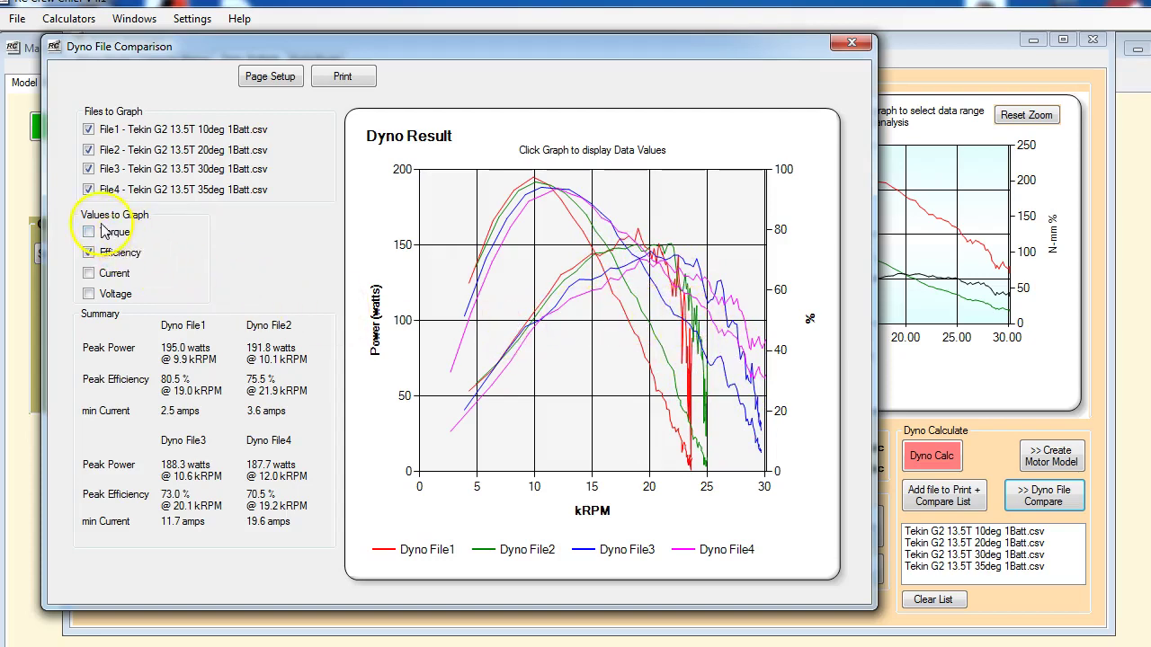
click(88, 169)
click(88, 150)
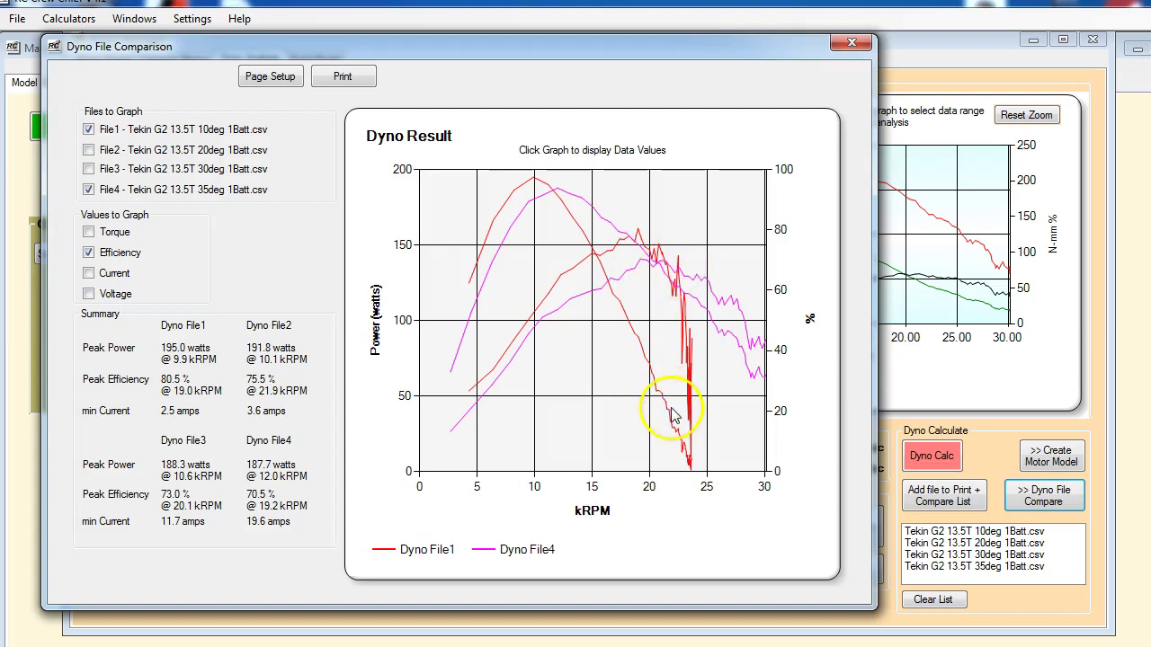
Step: Plot current instead of efficiency, then read values at 28.9 and 23.2 kRPM (3.7 A vs 25.0 A)
click(89, 274)
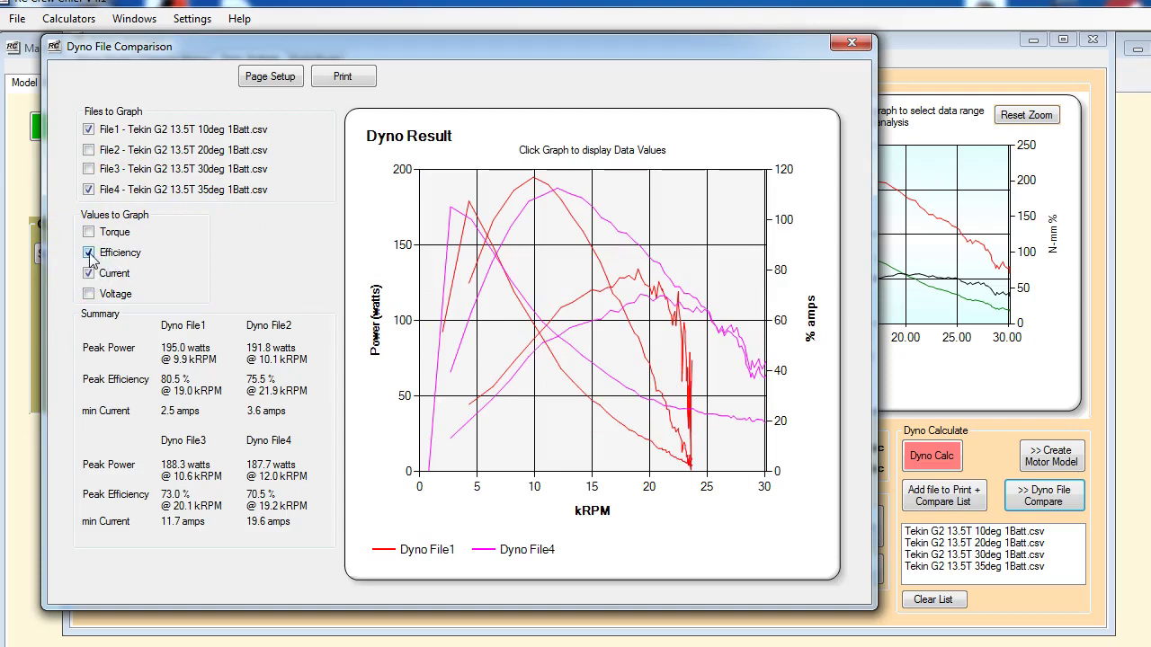
click(89, 253)
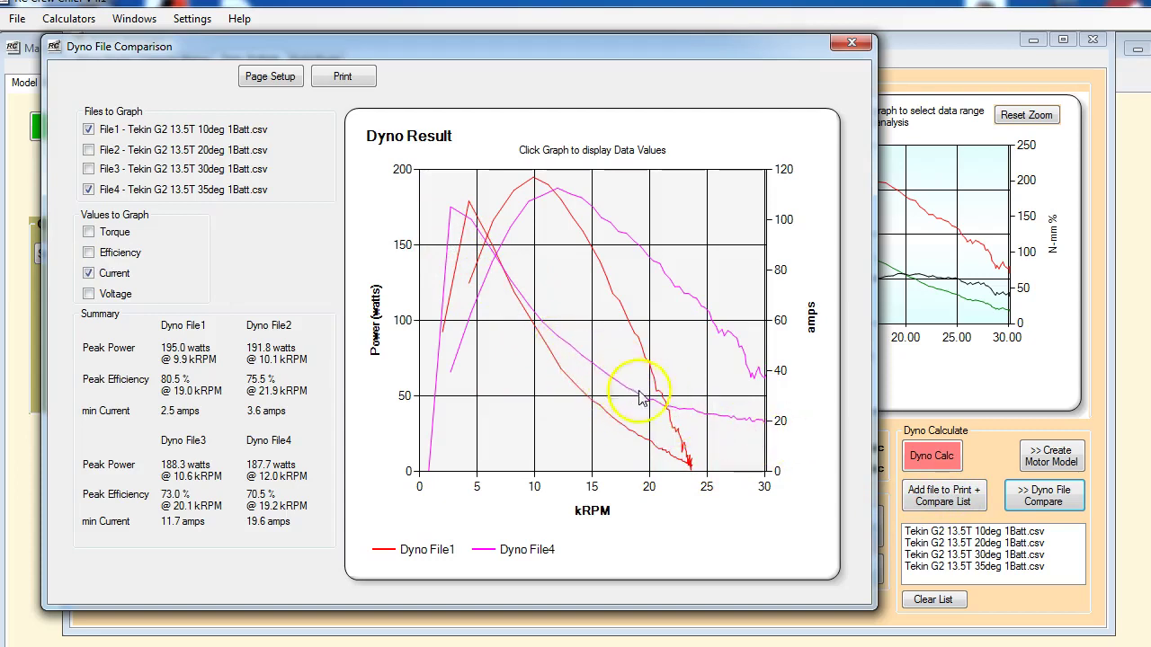
click(752, 421)
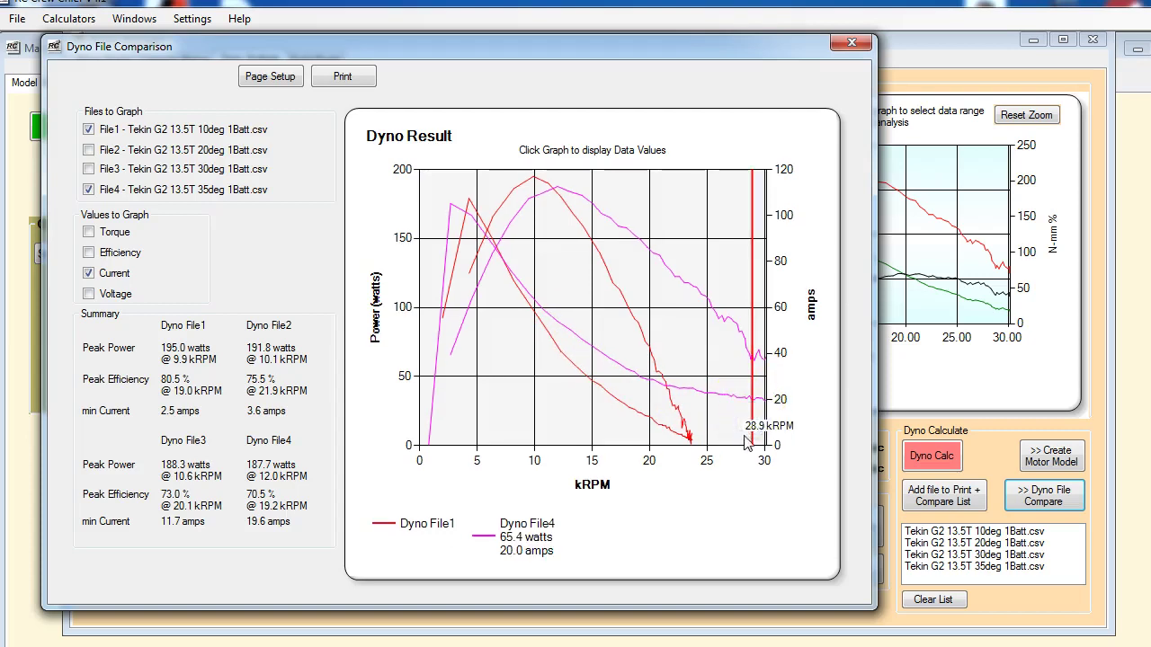
click(746, 441)
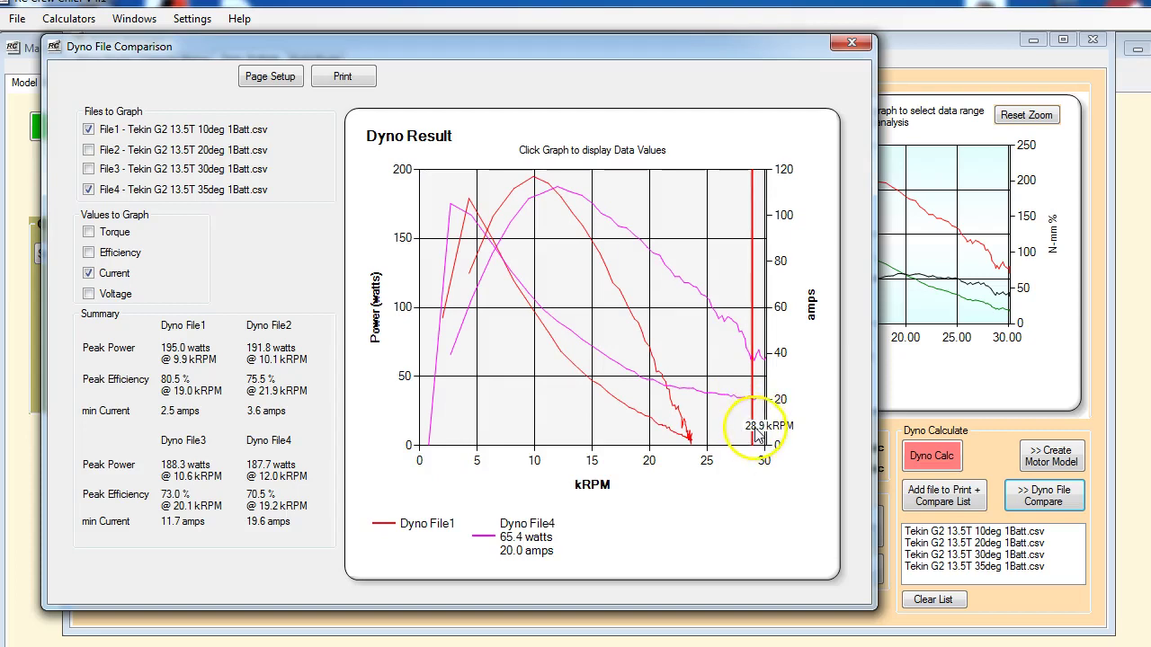
click(753, 418)
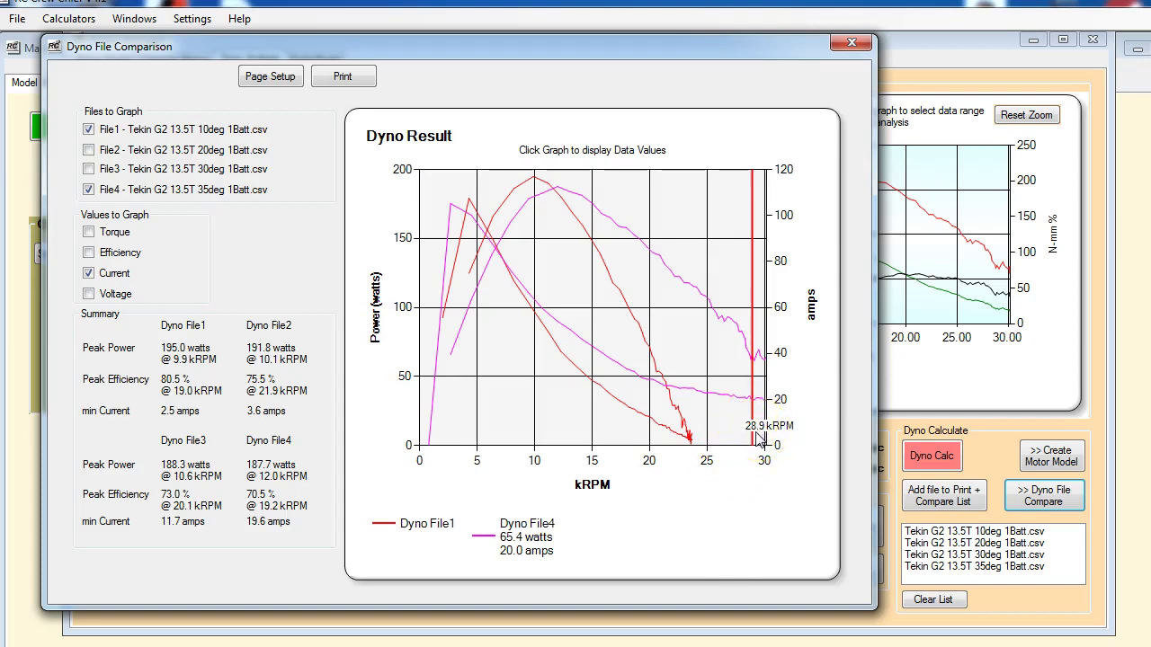
click(686, 440)
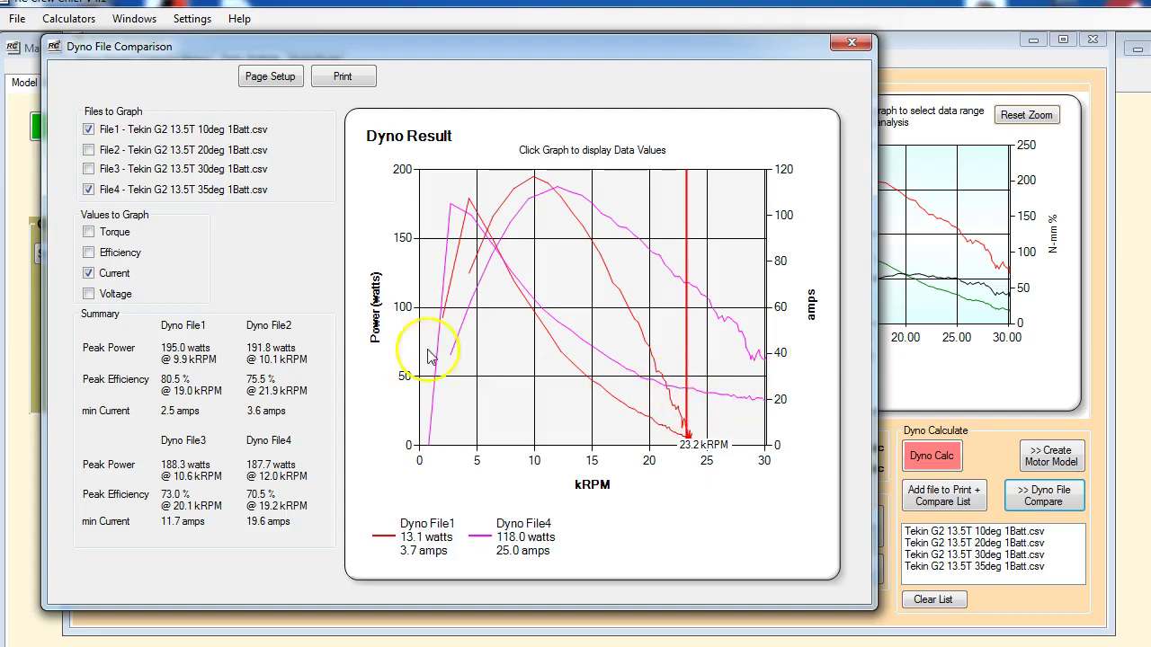
Step: Turn the torque curves back on for the 10deg and 35deg runs
click(88, 232)
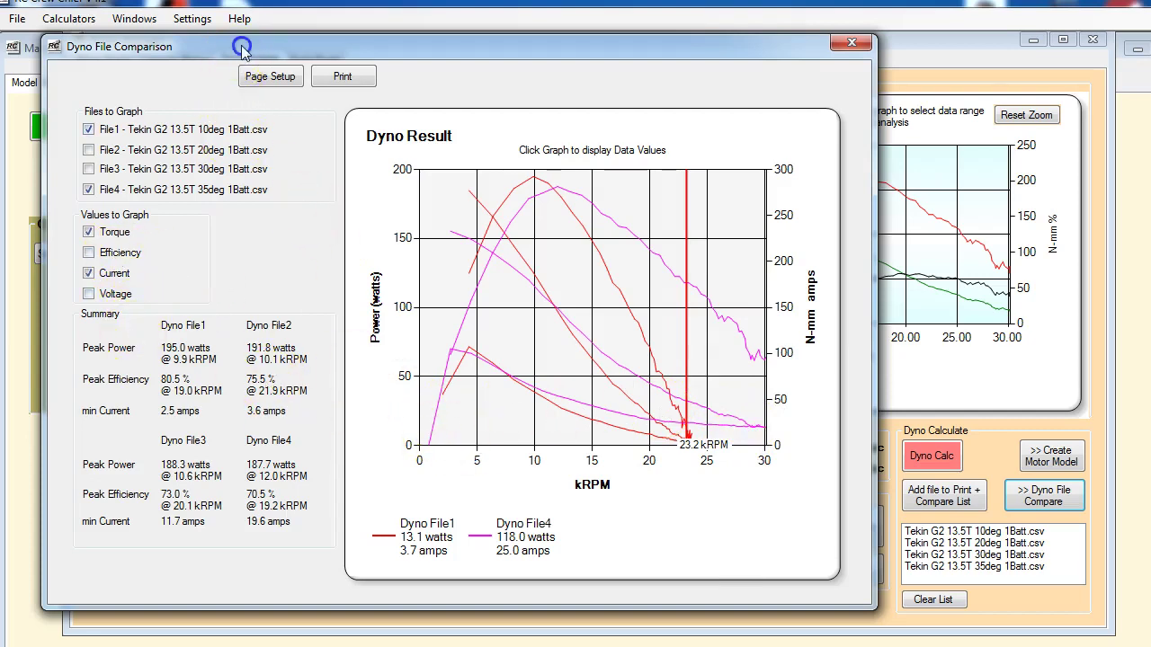
Step: Preview the comparison's printout, close it, and read both runs' values at 17.0 kRPM
drag(243, 50, 571, 52)
click(671, 80)
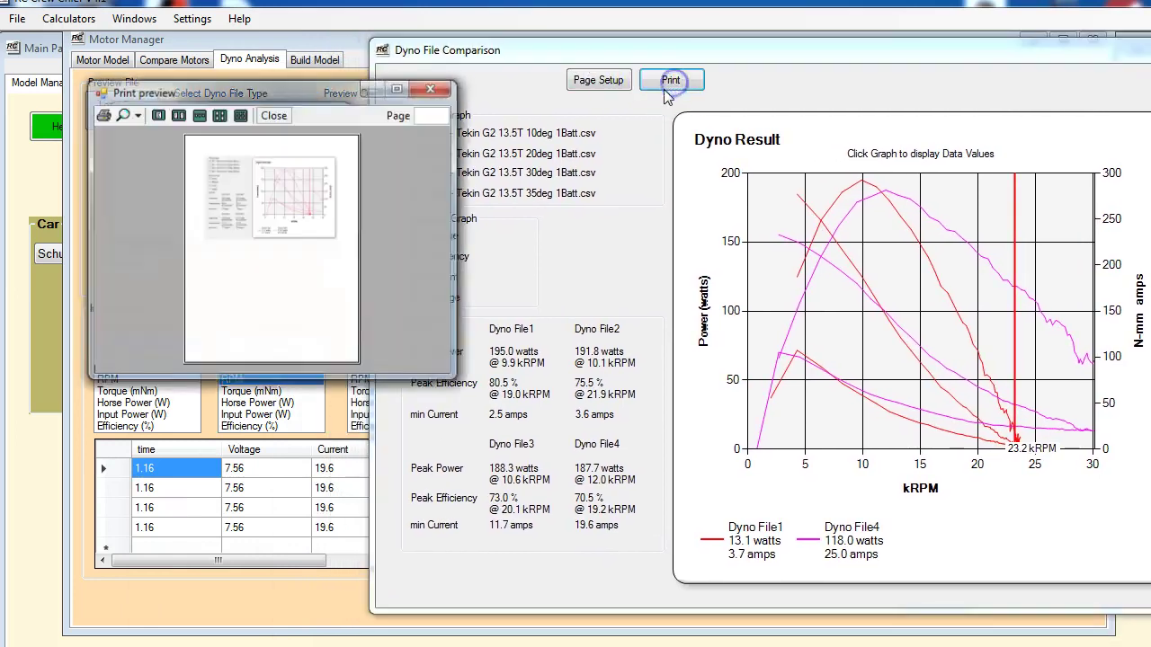
drag(291, 88, 201, 71)
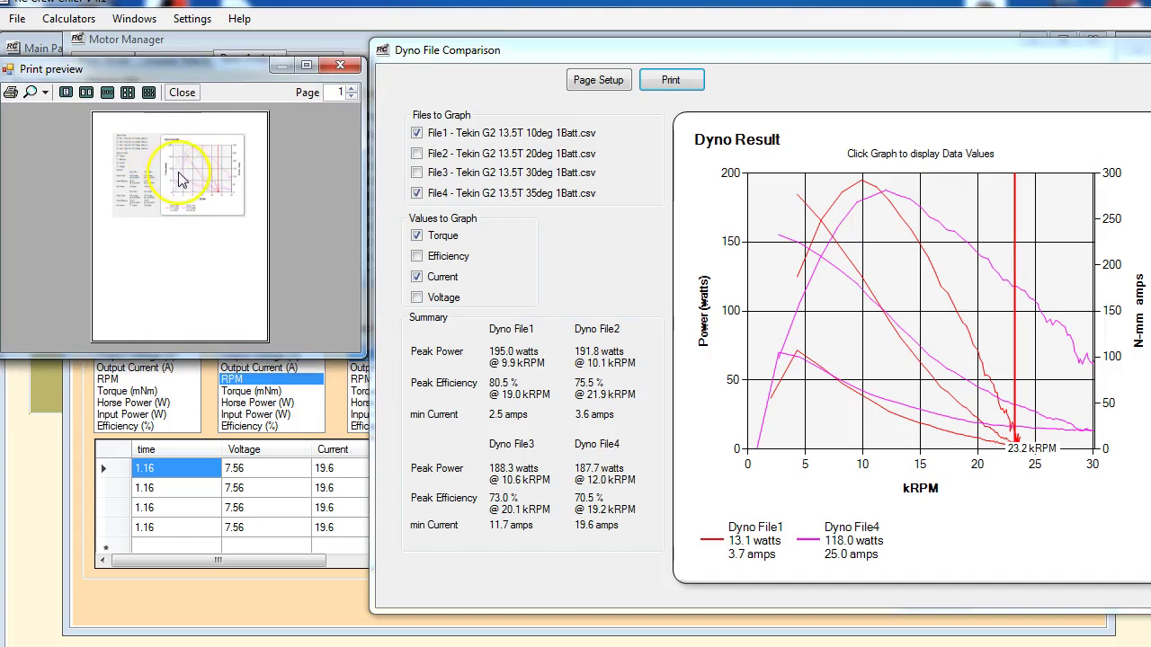
click(340, 68)
click(944, 400)
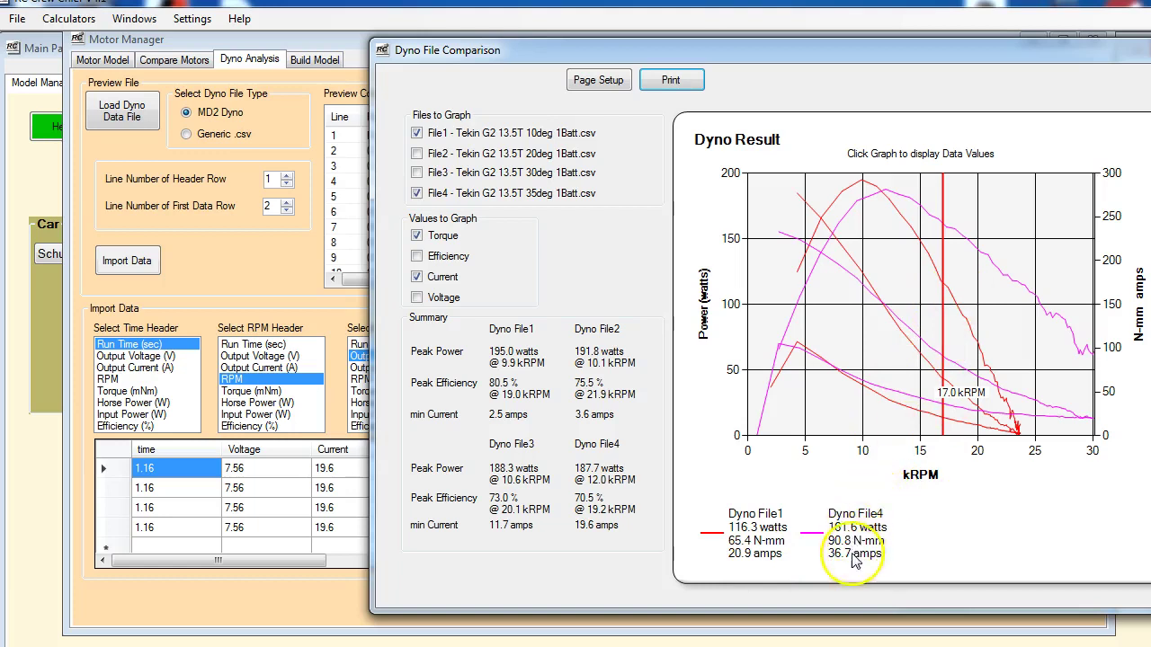
Step: Read values at 14.6, 11.3, 10.0 and 12.0 kRPM, then move the window back left
click(915, 414)
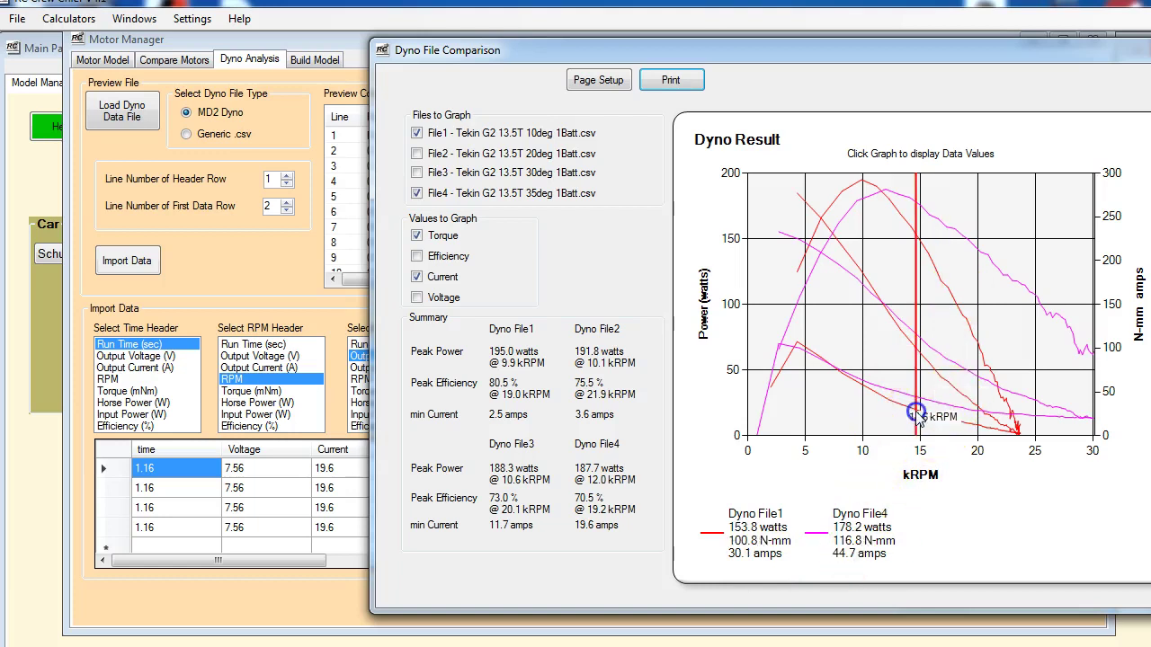
click(877, 396)
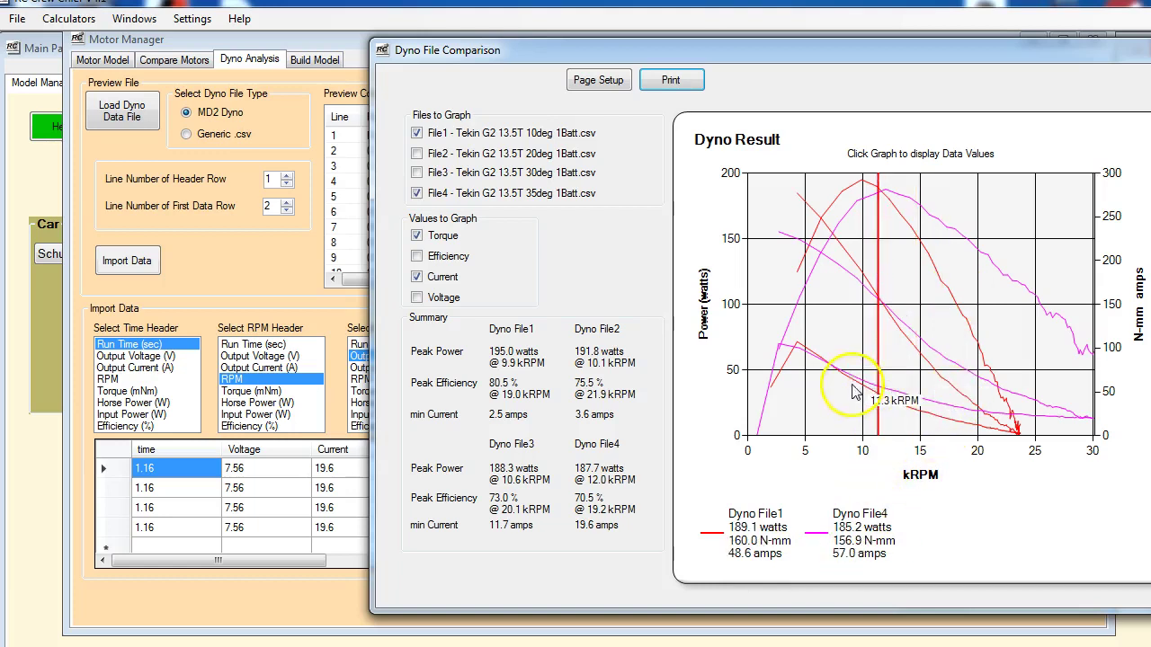
click(863, 391)
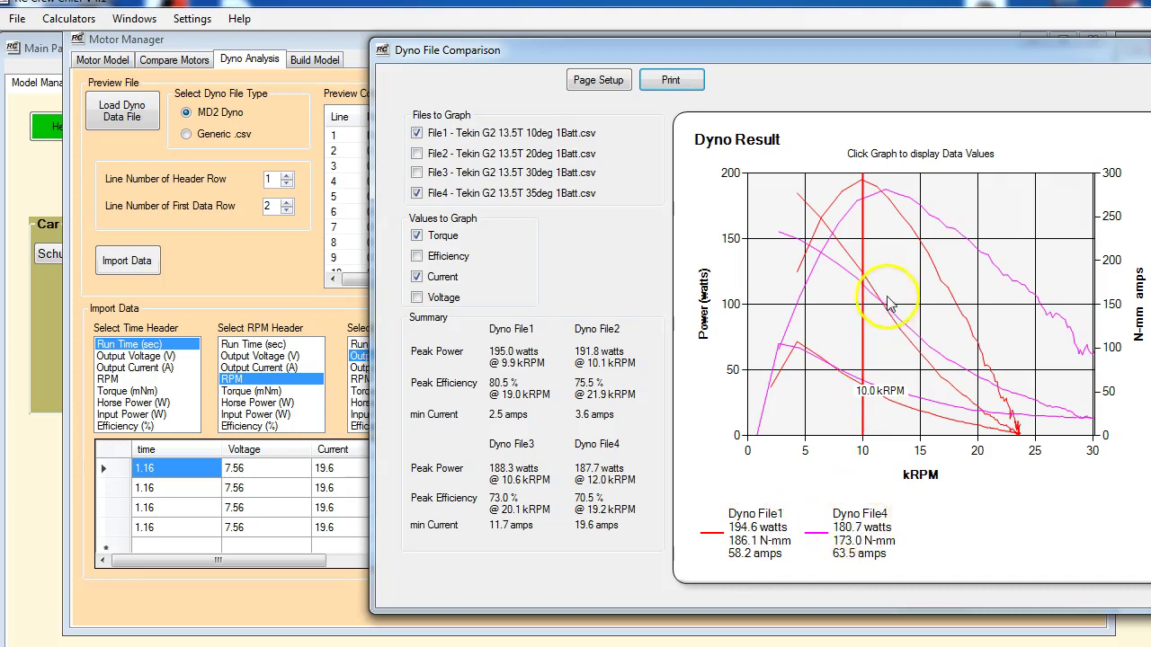
click(887, 196)
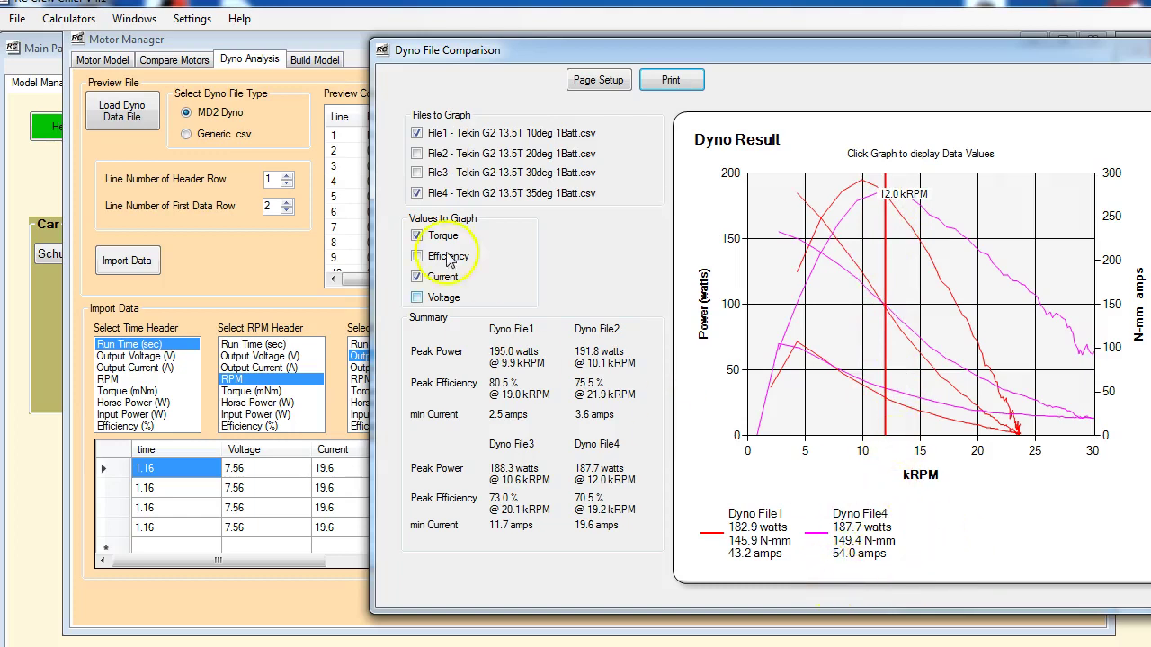
drag(508, 51, 274, 41)
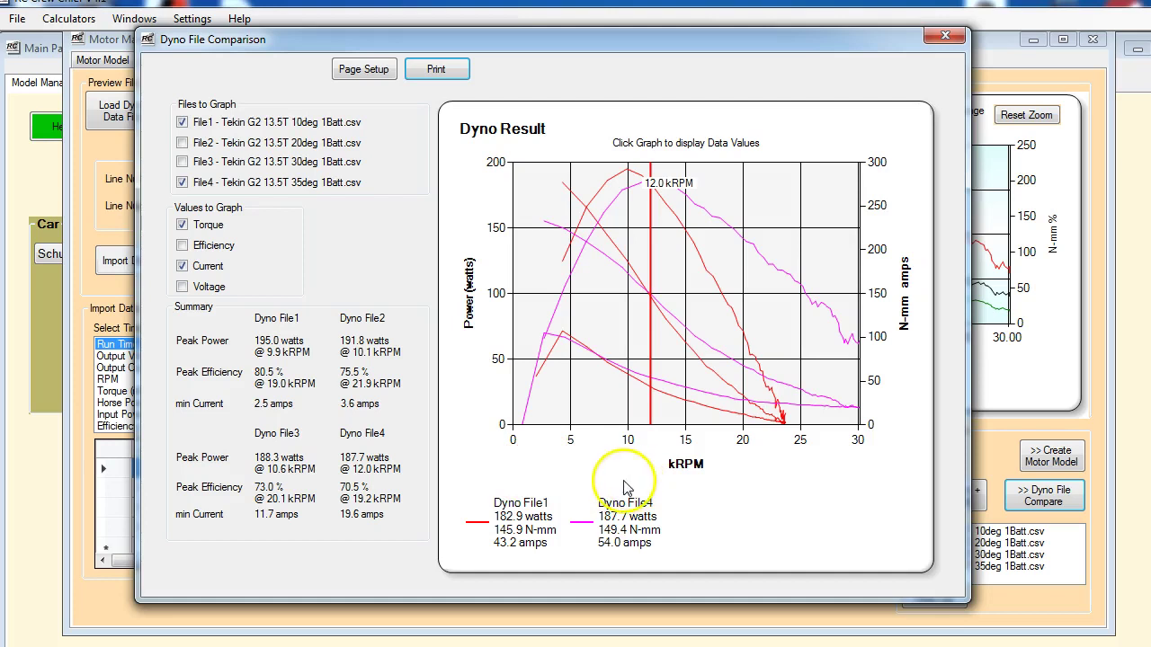
drag(444, 40, 385, 41)
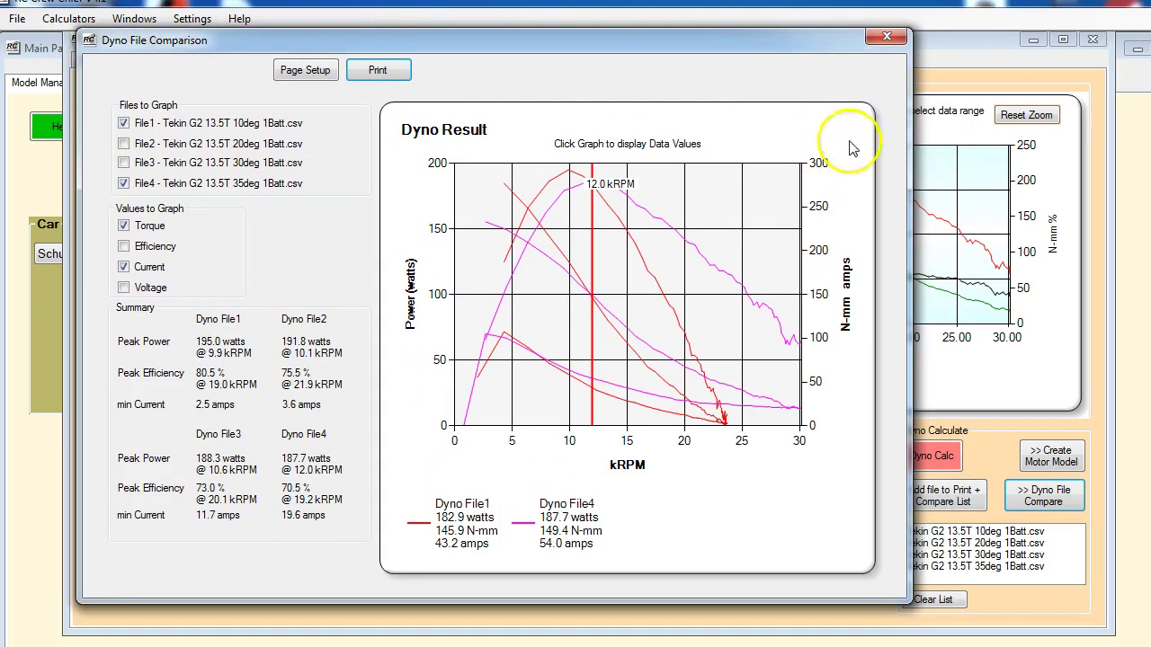